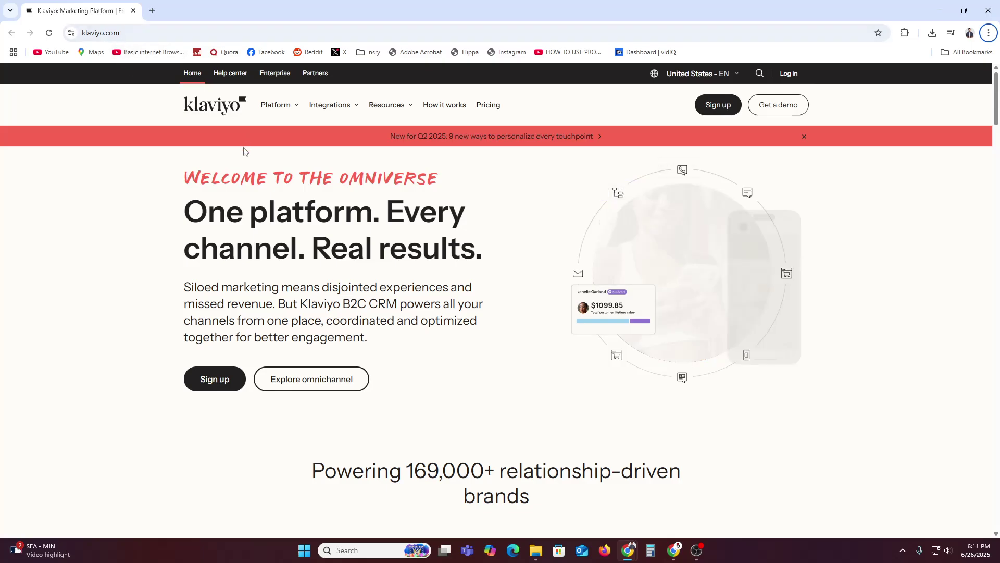
Open Klaviyo's Pricing page in a new tab and scroll to the Email + SMS, Email and Free plan cards.
right_click(487, 107)
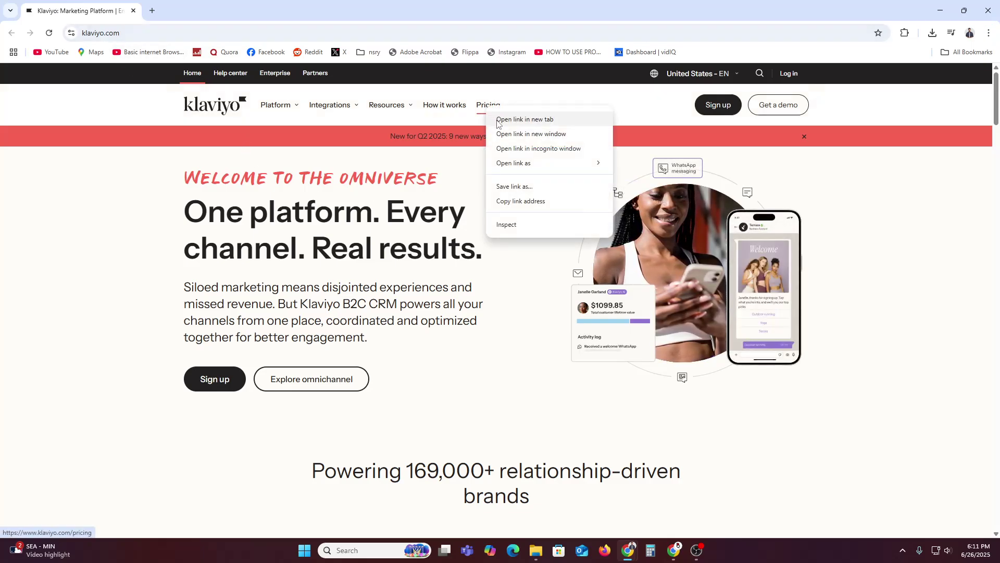
click(525, 119)
click(177, 12)
scroll(305, 311, down, 3)
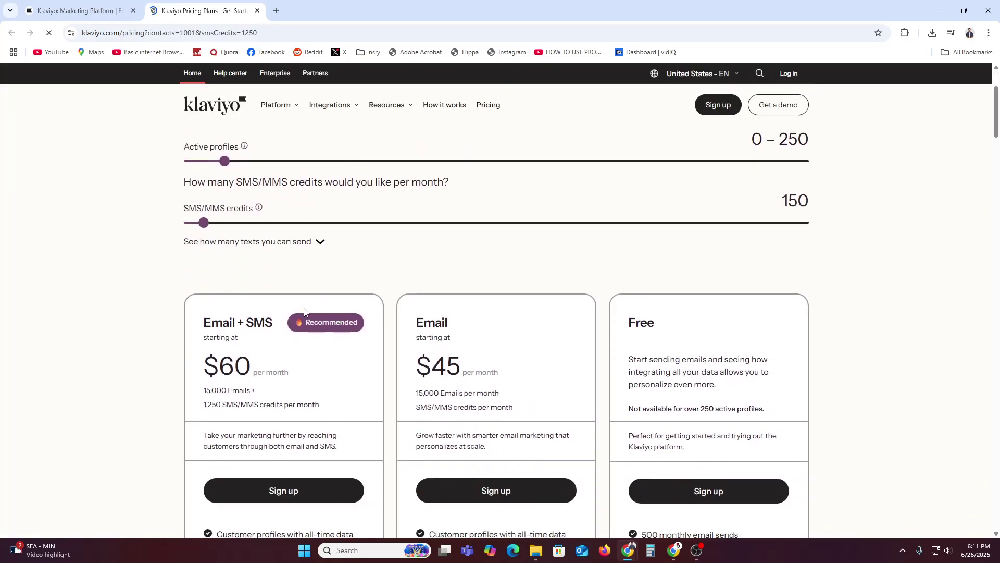
scroll(305, 312, down, 3)
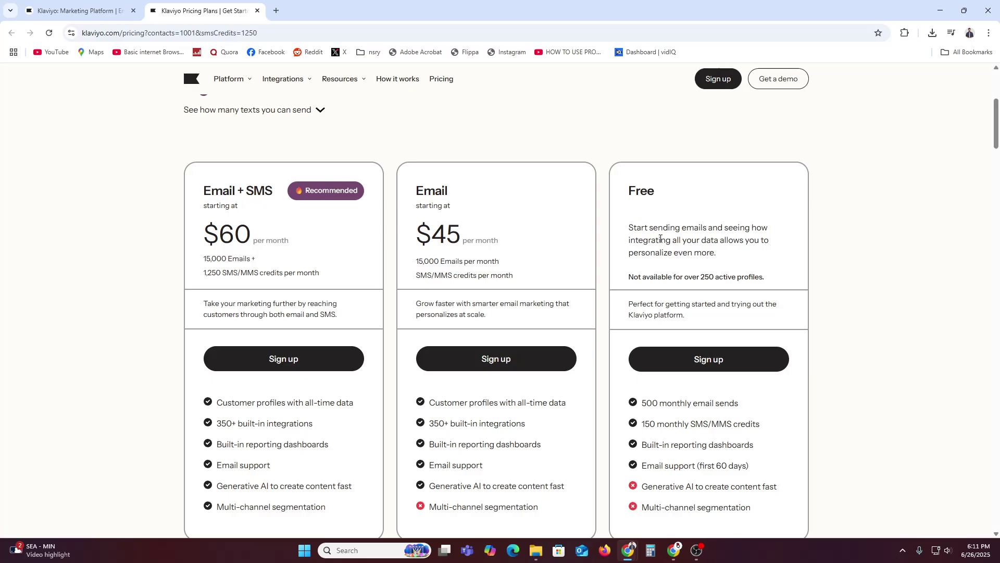
scroll(656, 260, down, 2)
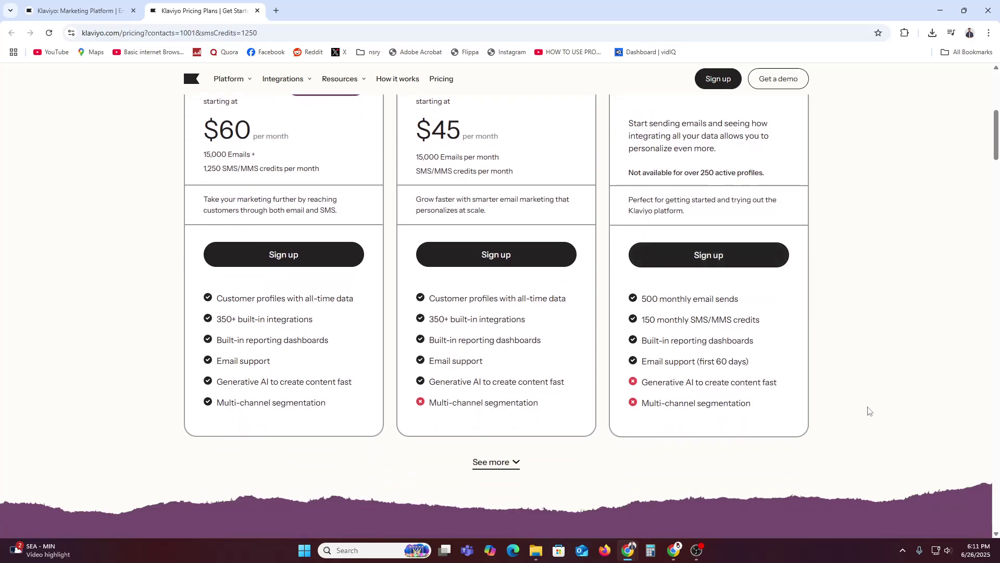
scroll(869, 408, up, 1)
Start the Free plan sign-up and opt in to Klaviyo's marketing emails.
click(727, 314)
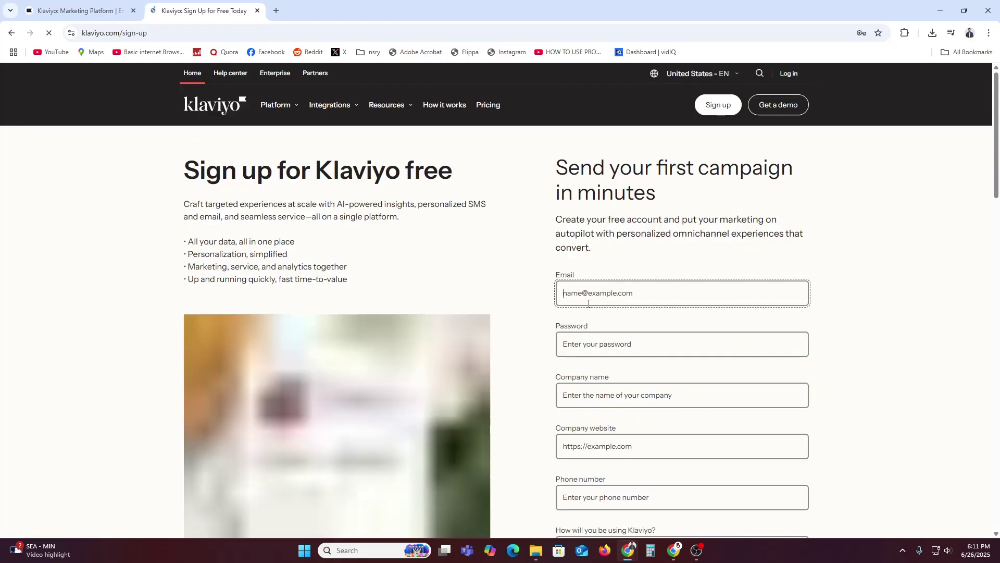
scroll(617, 308, down, 4)
scroll(677, 388, up, 4)
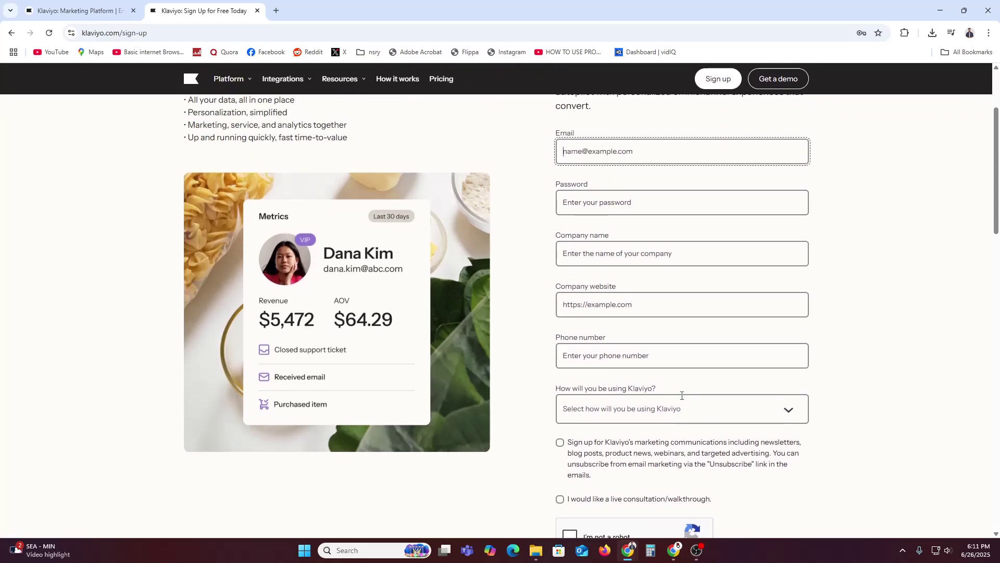
scroll(596, 359, down, 2)
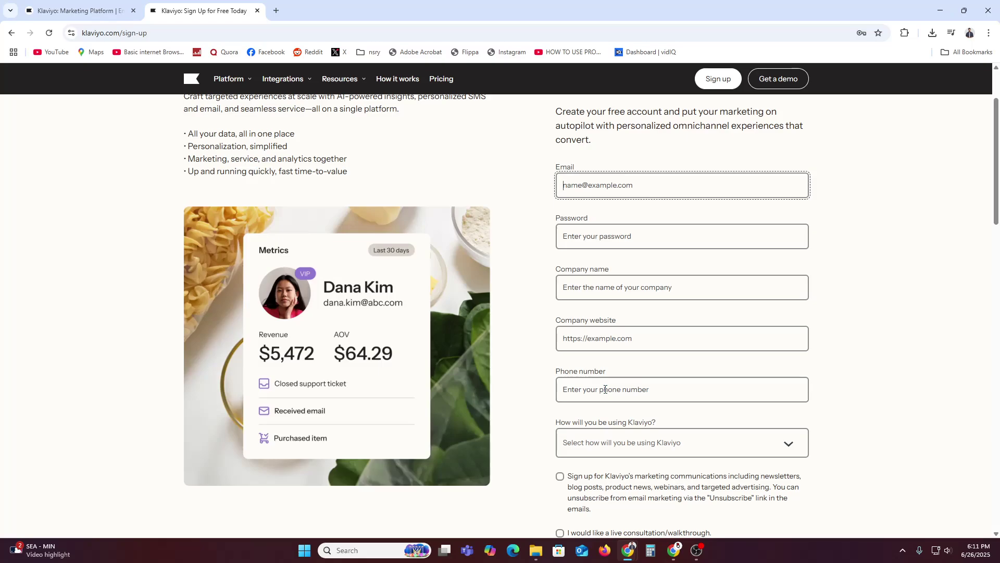
scroll(617, 451, down, 2)
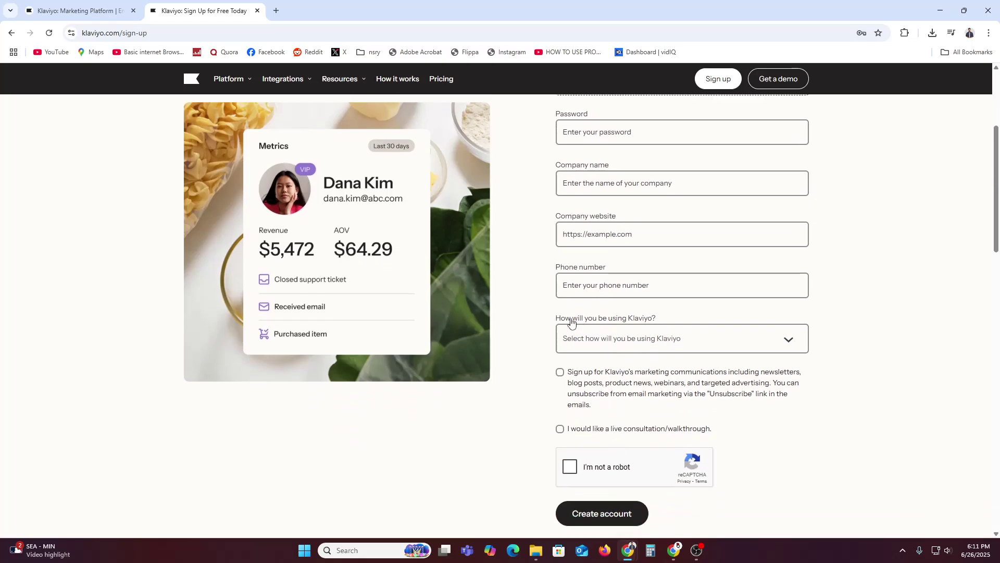
scroll(625, 329, down, 3)
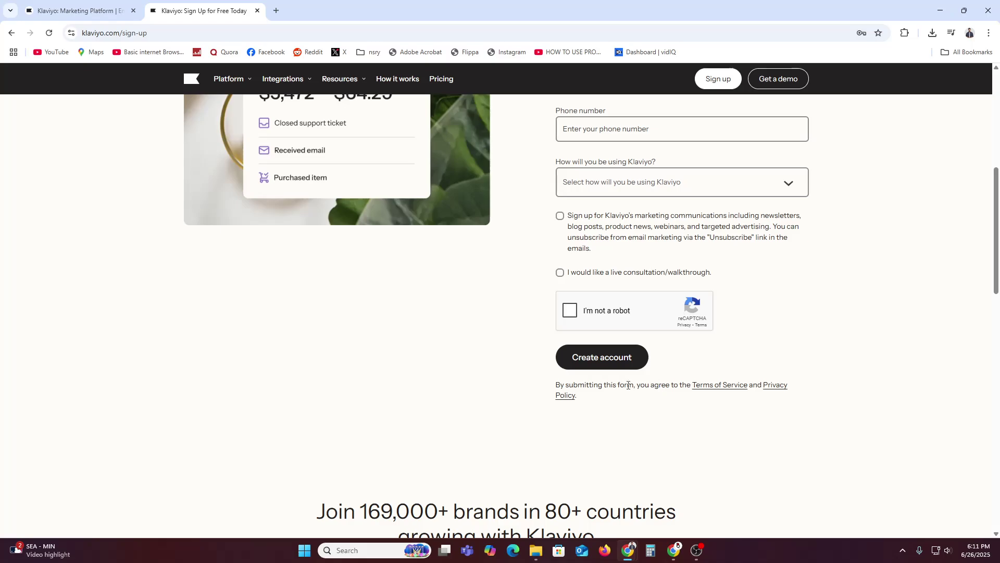
click(590, 229)
scroll(576, 283, up, 6)
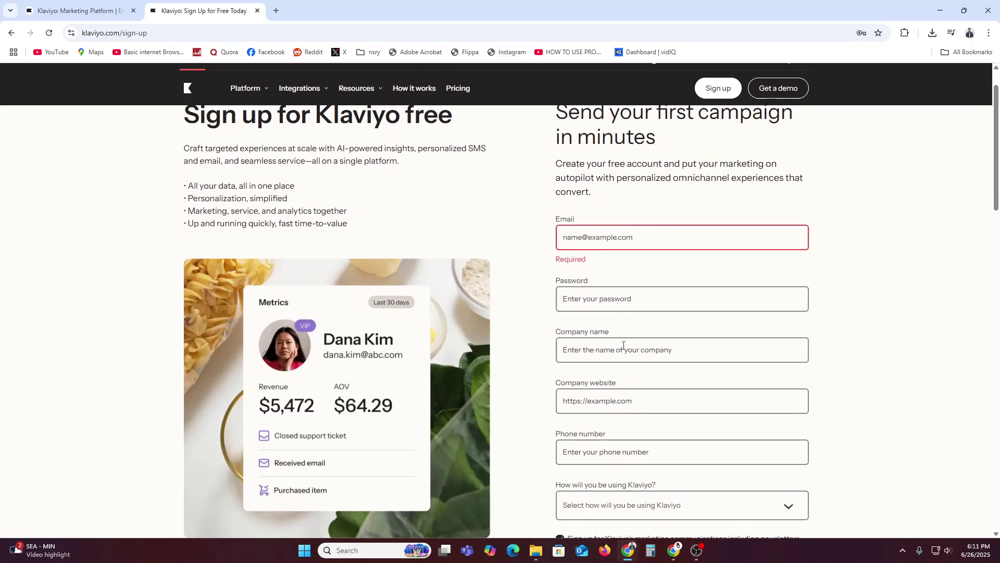
Autofill the saved email, enter a password, and set company name to 'WE ARE DIGTAL'.
click(605, 238)
click(649, 268)
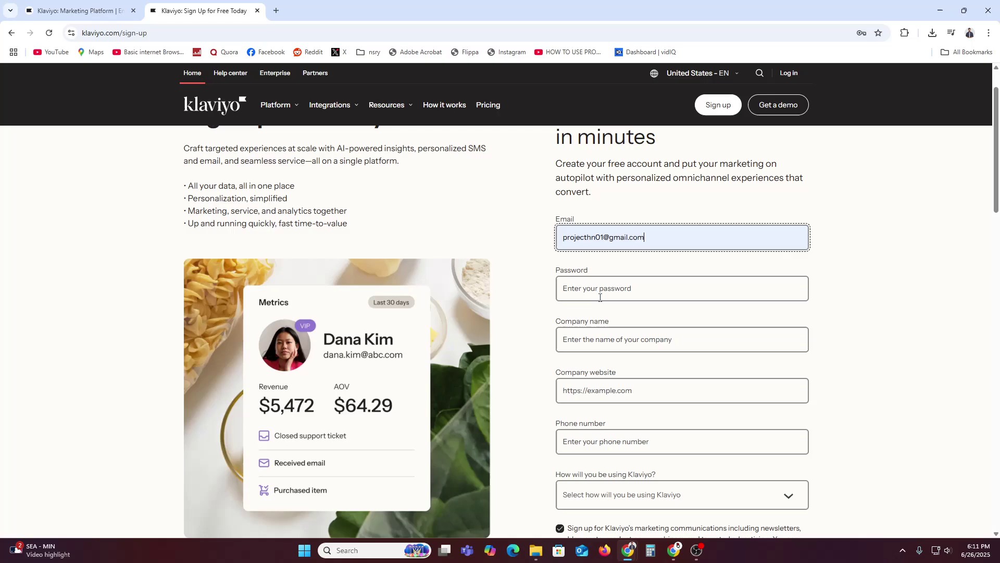
click(594, 292)
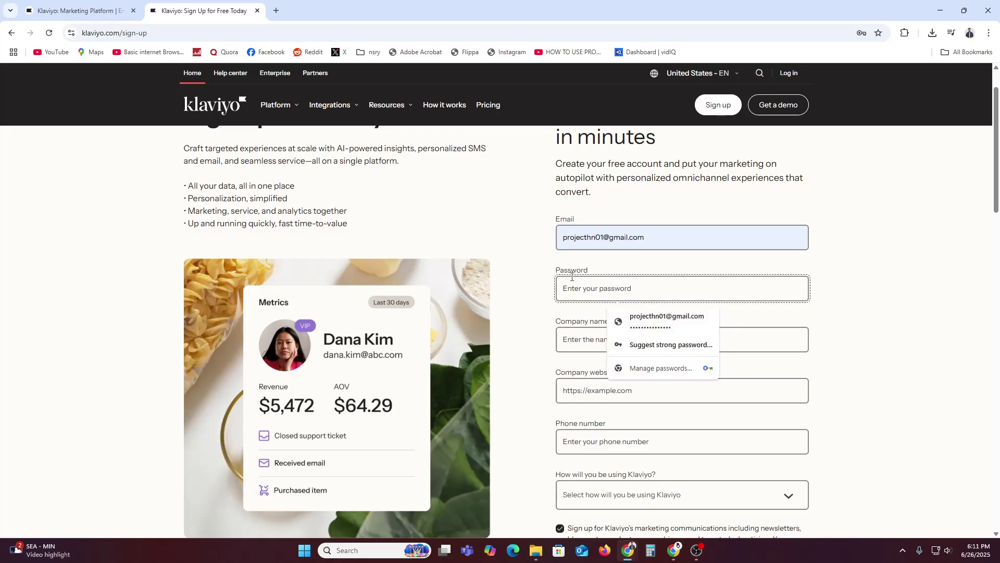
text(P)
click(585, 343)
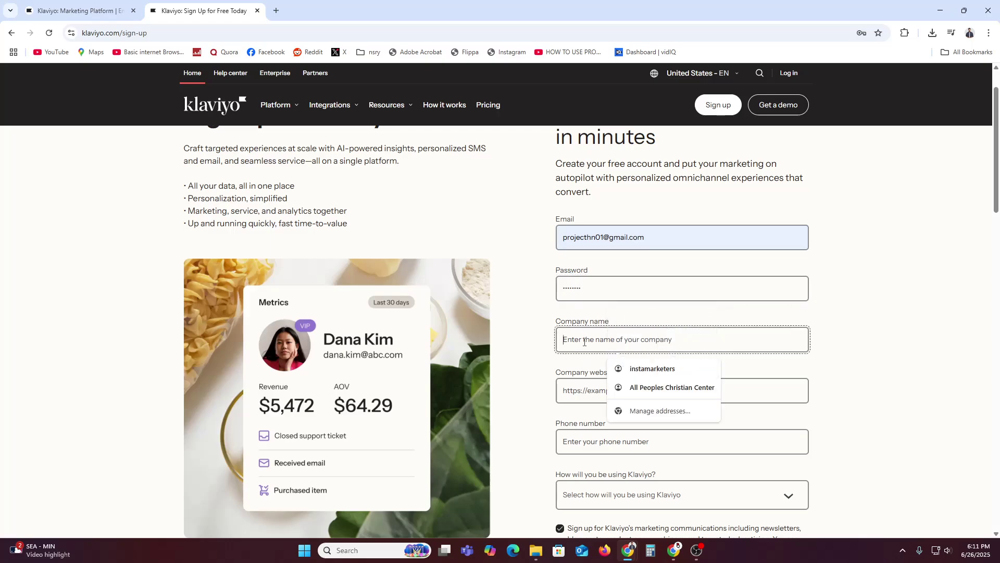
text(WE A)
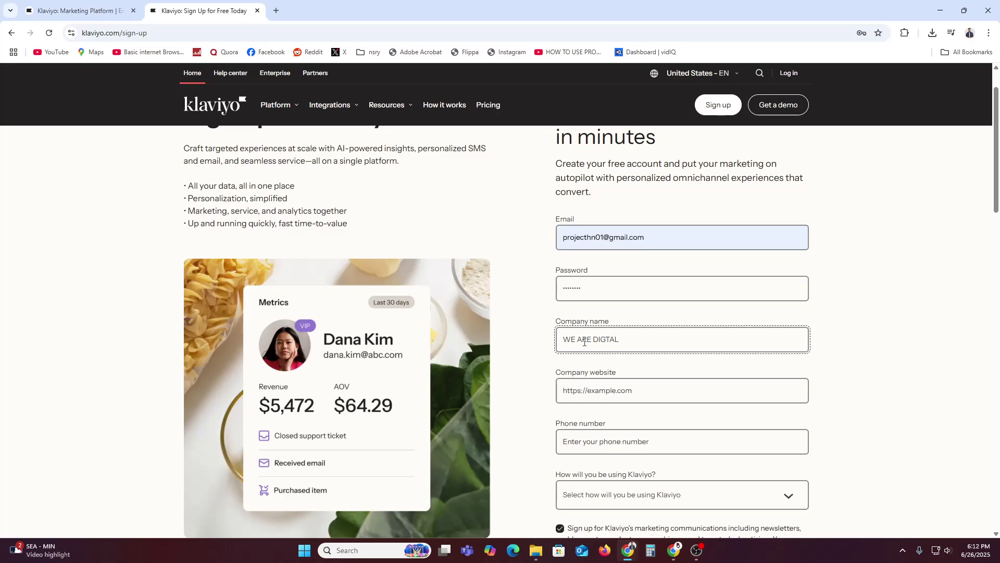
text(RE DIGTAL)
click(589, 390)
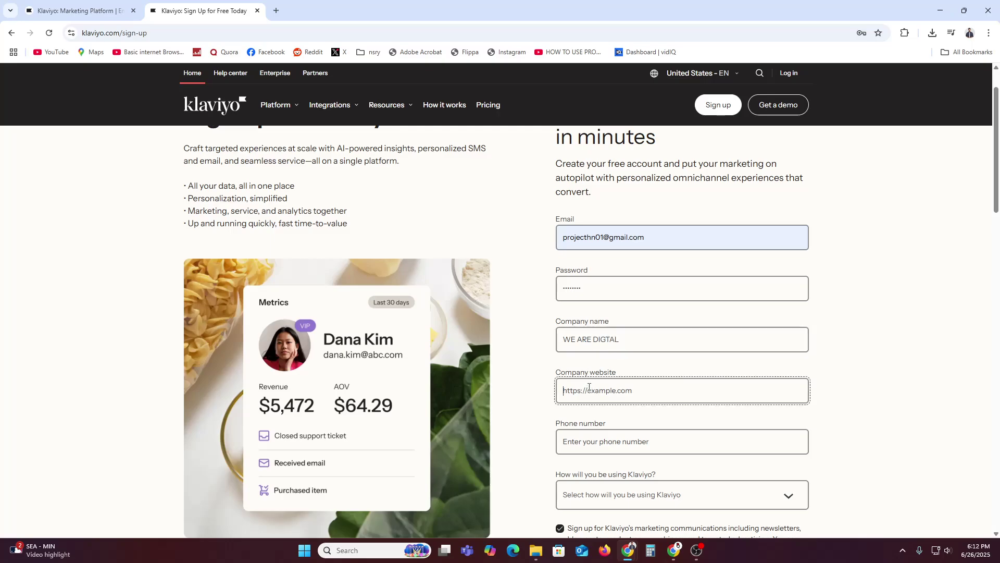
Open the Wix My Sites dashboard in a new browser tab.
click(282, 12)
text(wio)
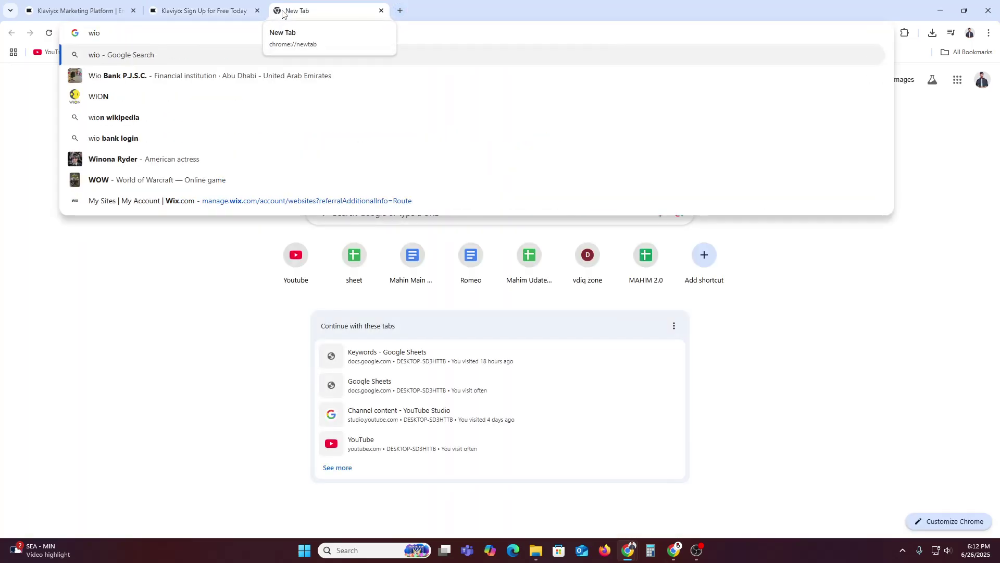
key(BackSpace)
text(x)
key(Return)
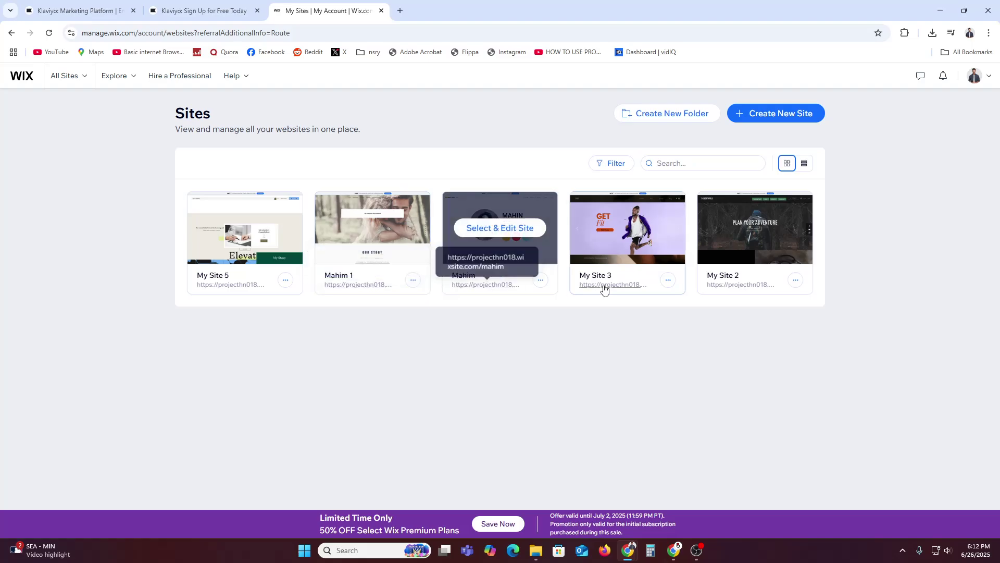
Open My Site 2's live page, select its web address, and return to Klaviyo.
click(730, 285)
click(382, 31)
key(ctrl+c)
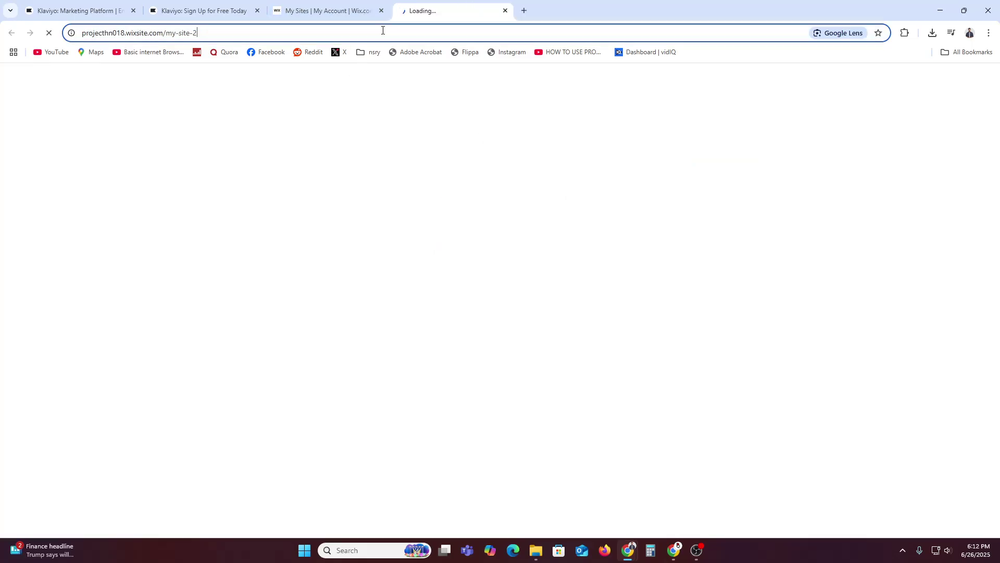
click(324, 7)
click(196, 8)
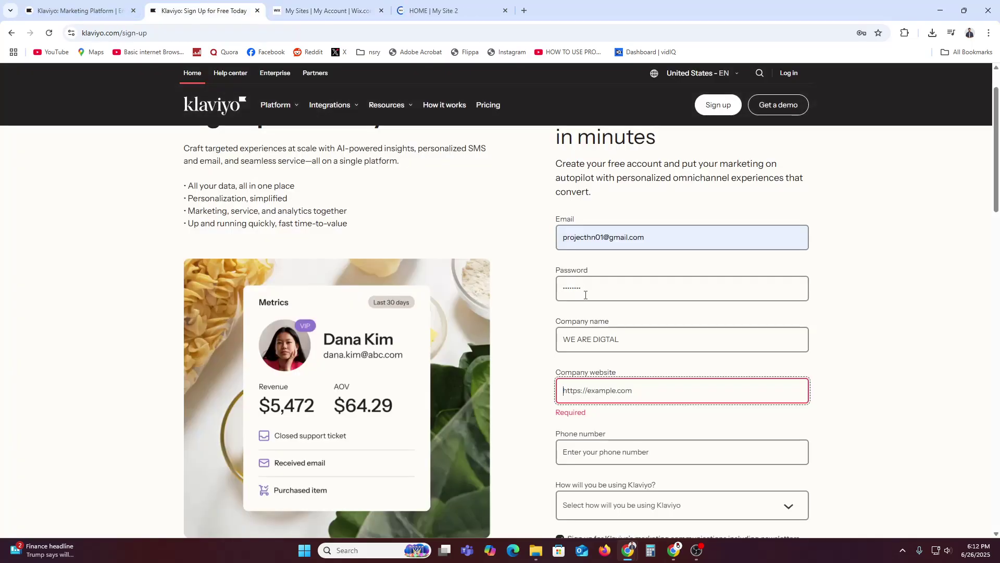
Paste the site address as Company website, choose For my own business, pass reCAPTCHA and submit.
key(ctrl+v)
scroll(934, 373, down, 3)
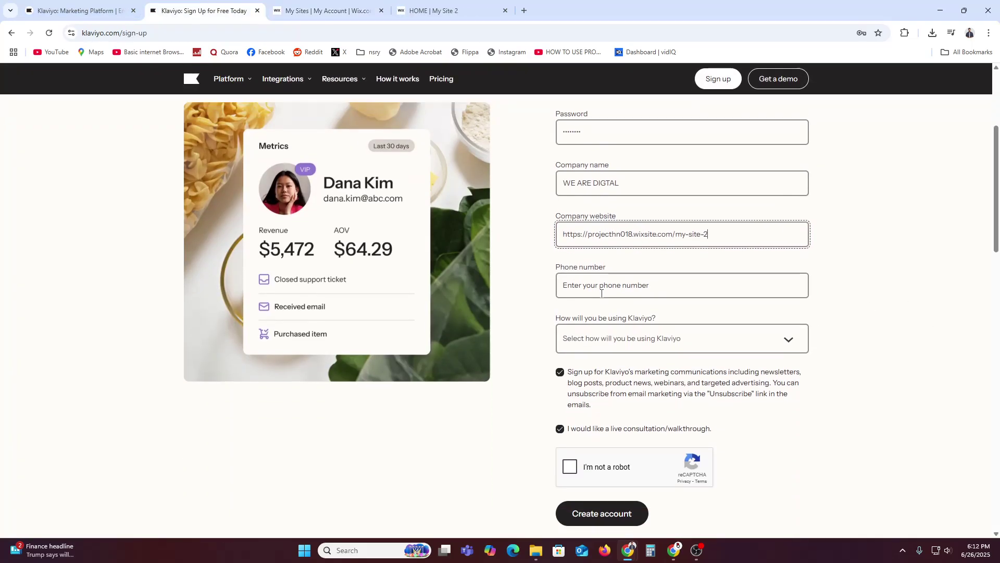
click(600, 337)
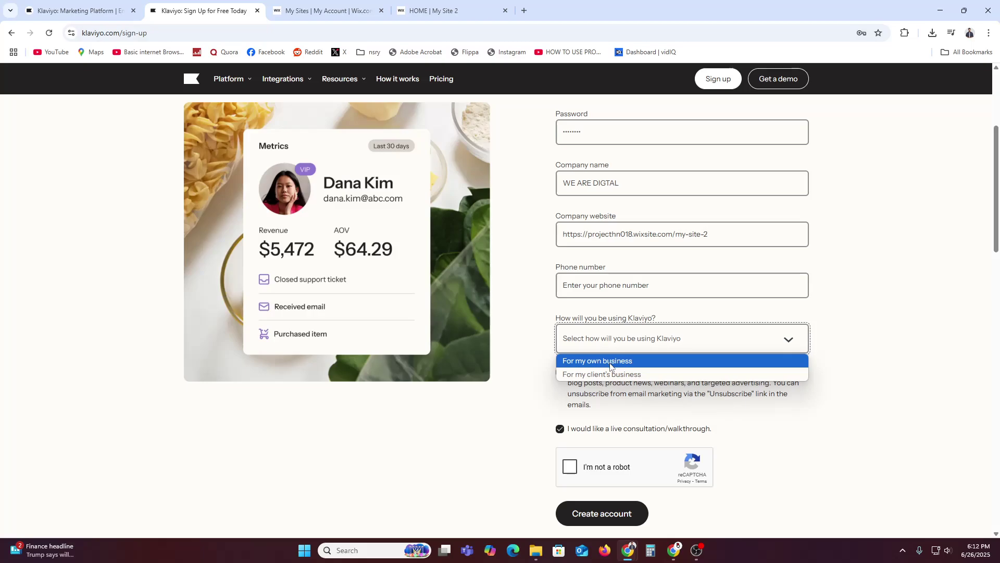
click(611, 364)
click(593, 469)
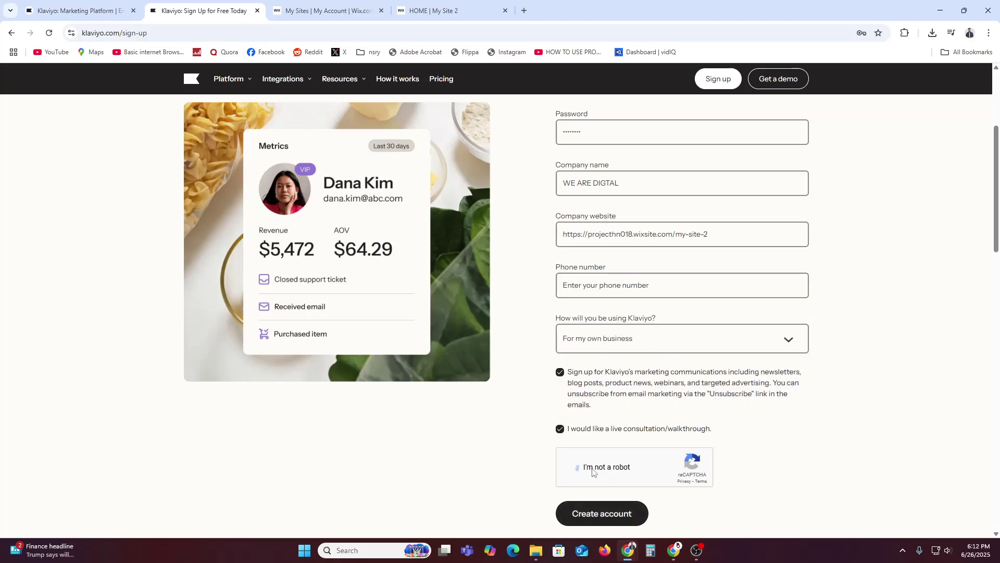
click(599, 512)
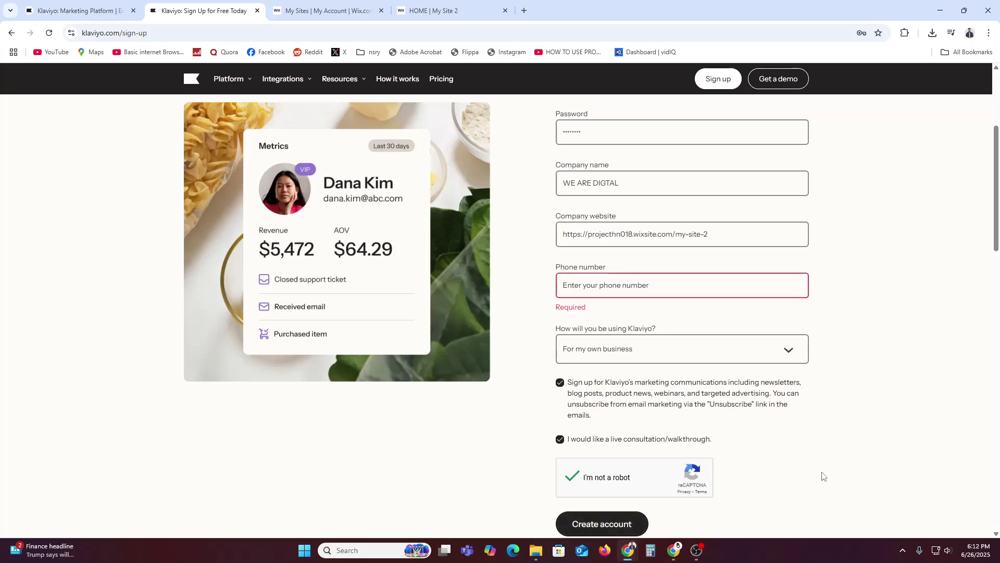
Autofill the saved phone number and resubmit the account creation form.
click(619, 281)
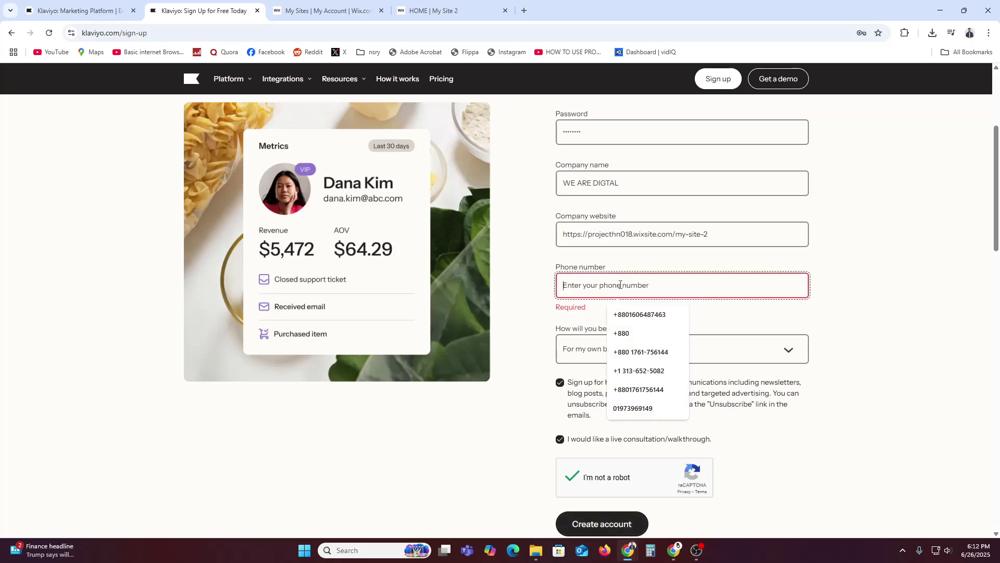
click(640, 314)
scroll(815, 421, down, 3)
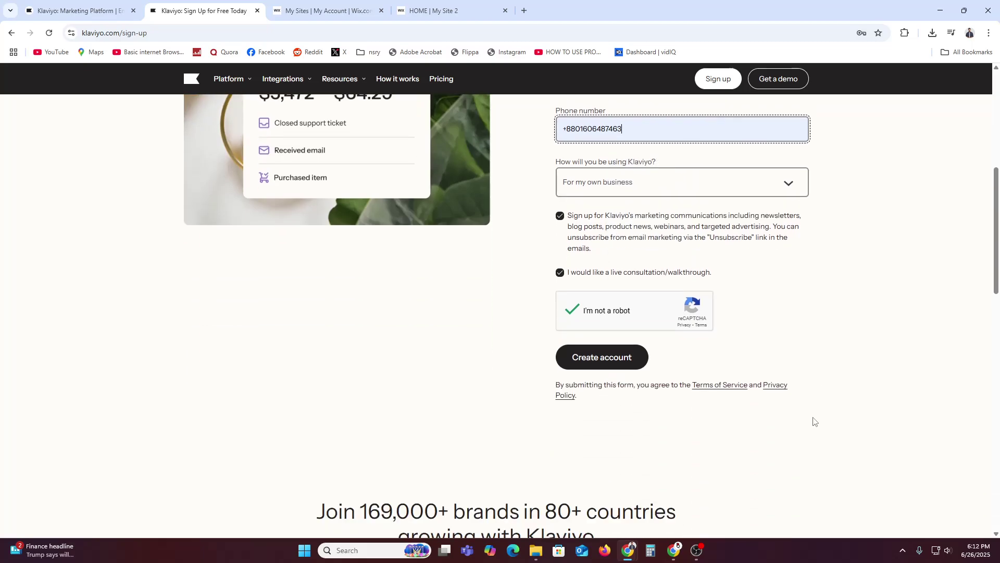
click(608, 365)
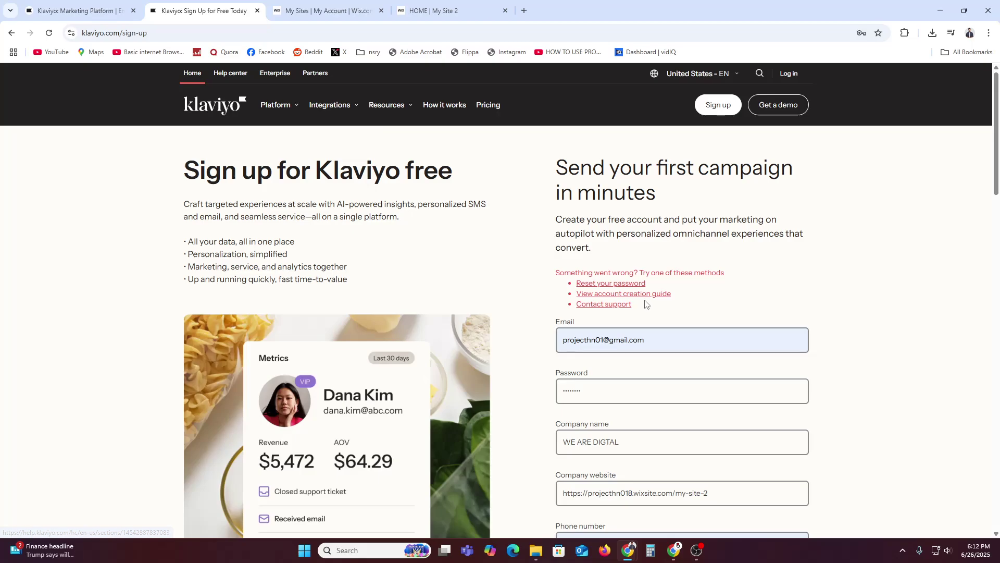
Go to Klaviyo's Forgot your password page from the sign-up error and open a new browser tab.
double_click(593, 384)
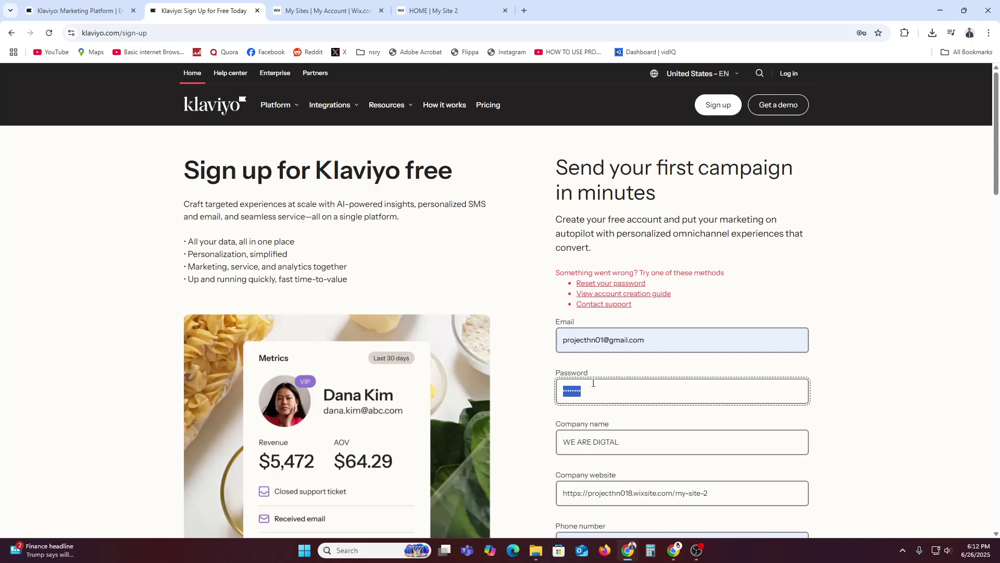
click(634, 283)
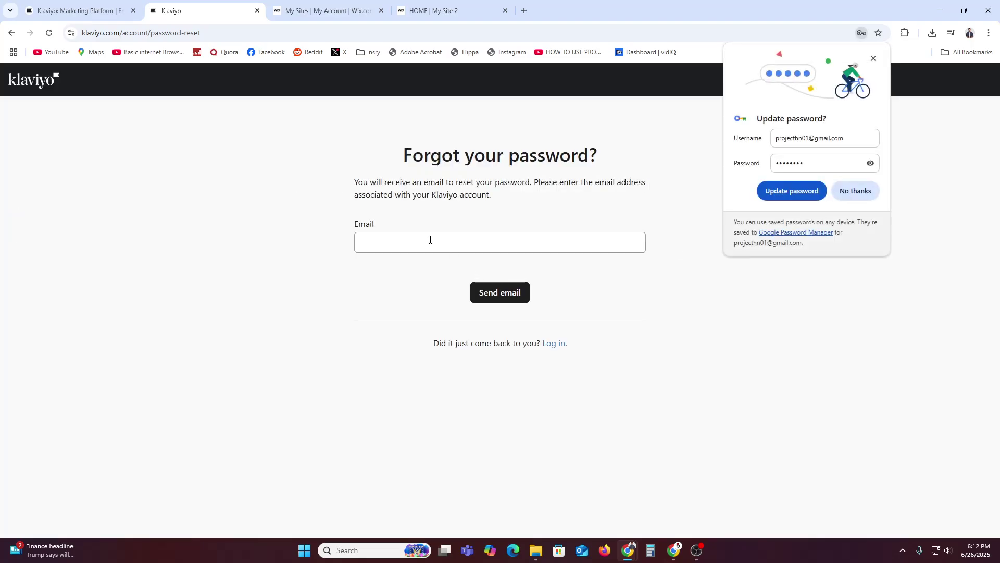
click(426, 246)
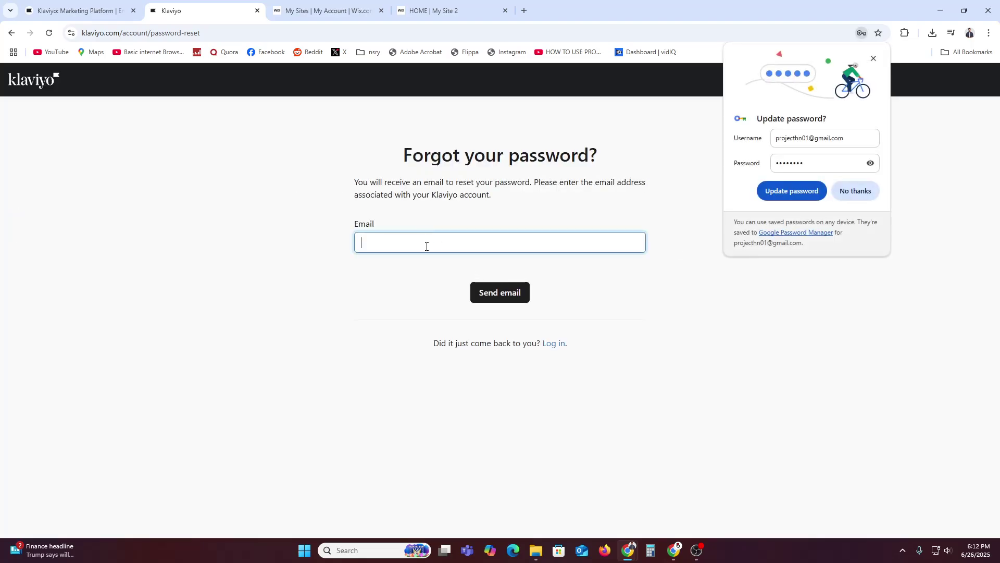
click(523, 11)
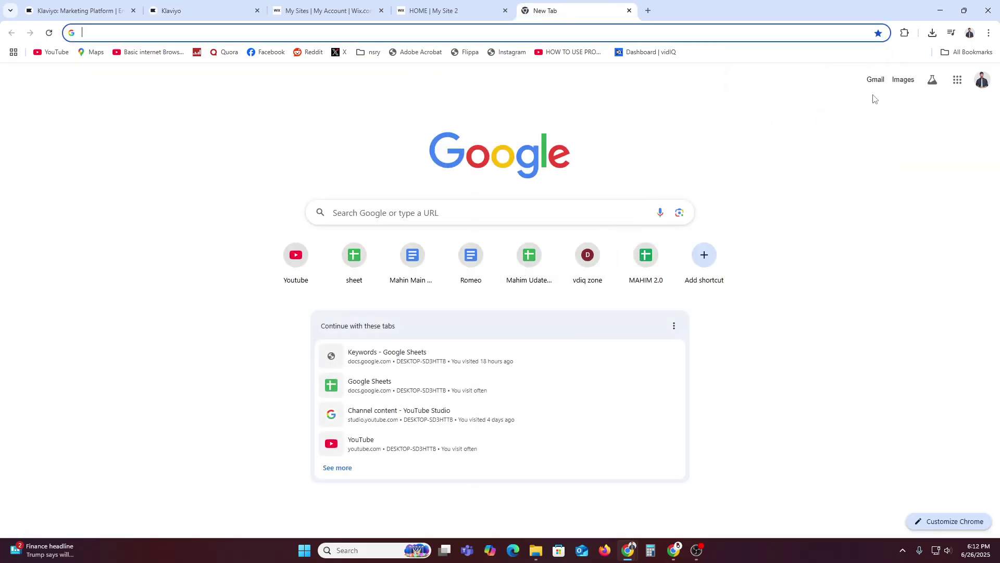
Copy the signed-in Gmail account's email address into Klaviyo's password-reset Email field.
click(875, 81)
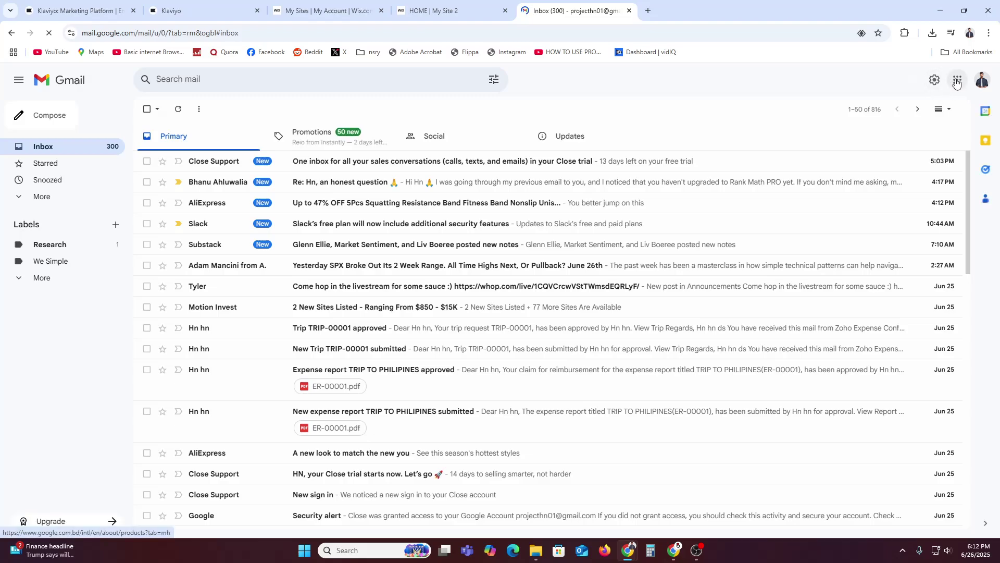
click(982, 80)
triple_click(876, 109)
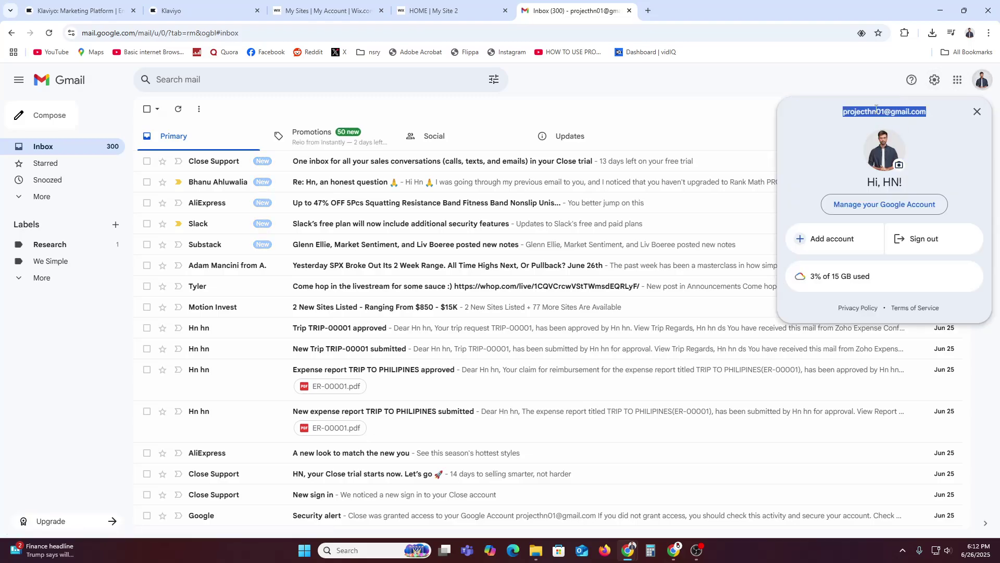
key(ctrl+c)
click(203, 10)
click(447, 232)
key(ctrl+v)
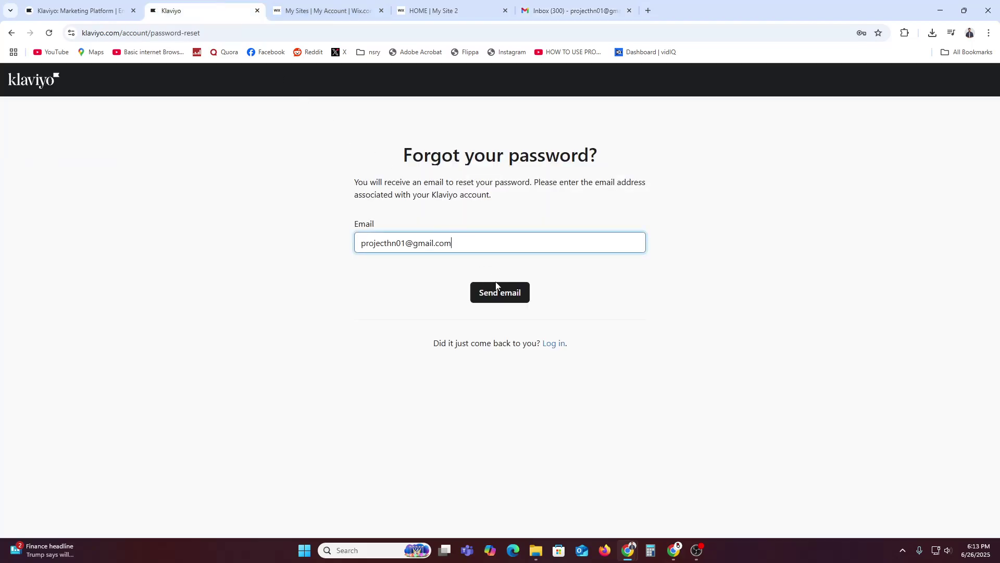
Send the Klaviyo password-reset email and check the Gmail inbox.
click(496, 288)
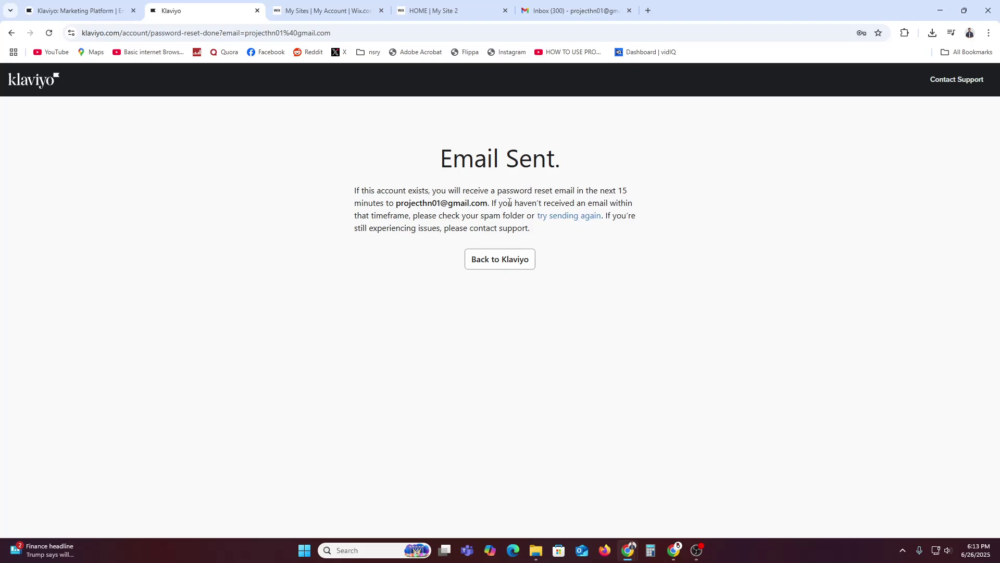
click(589, 10)
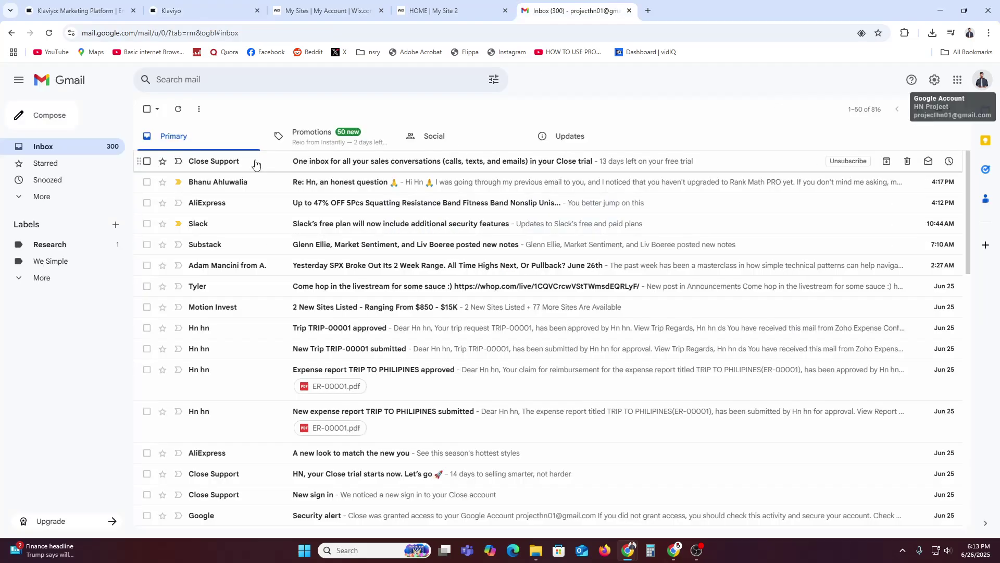
Read the 'Reset your Klaviyo password' email, then go back to Klaviyo's Email Sent page.
click(236, 164)
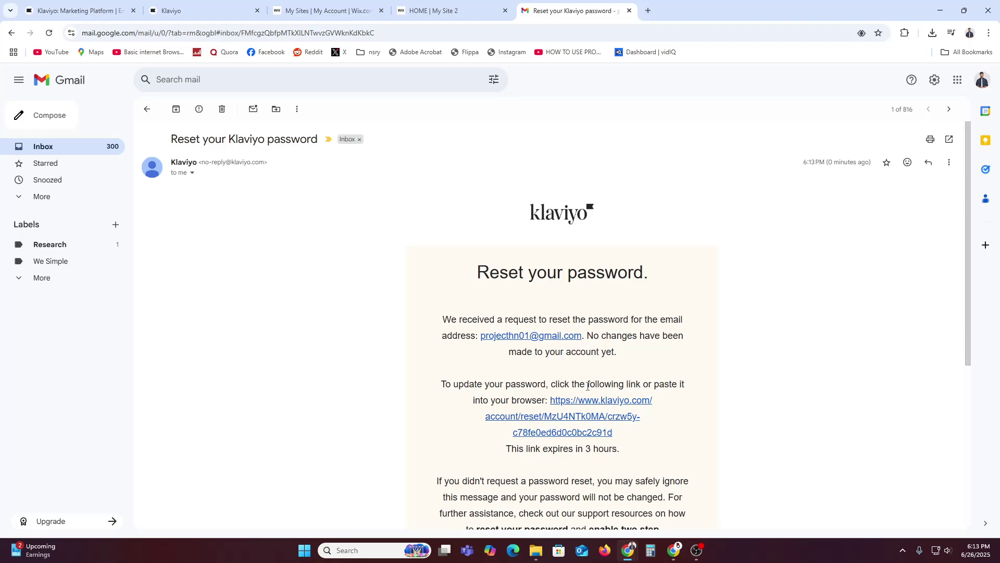
click(208, 10)
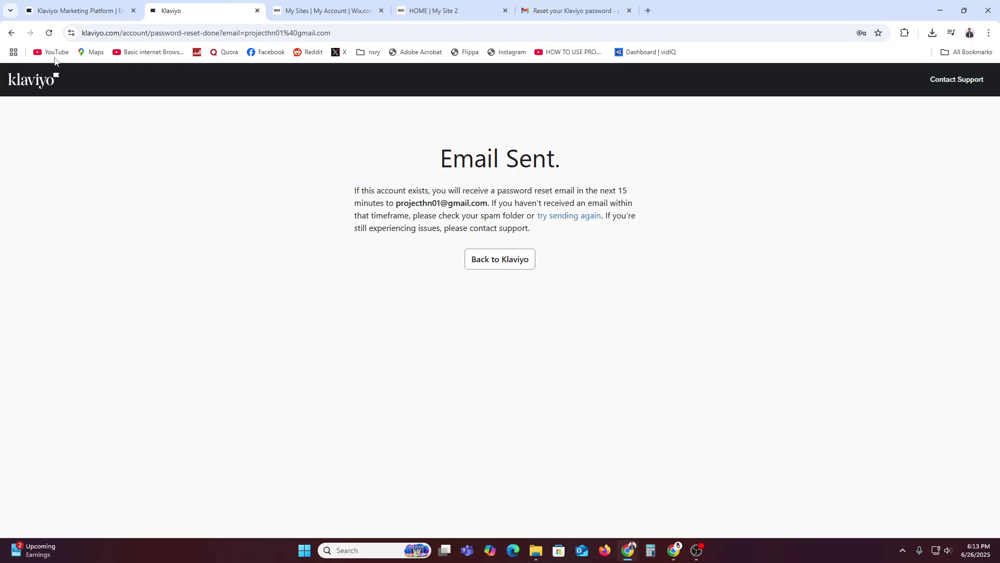
Log in to Klaviyo from the home page with the saved credentials and reCAPTCHA.
click(78, 10)
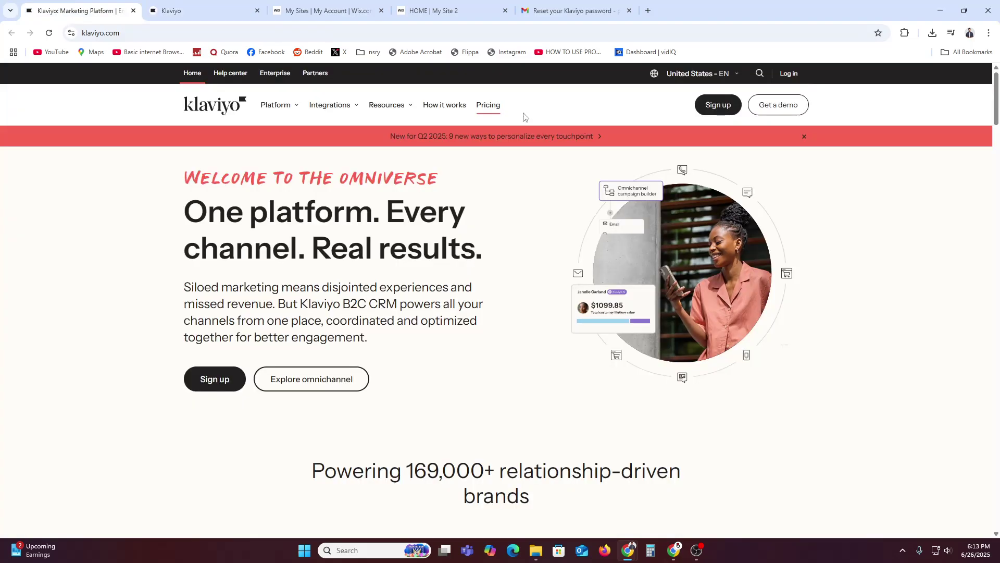
click(788, 73)
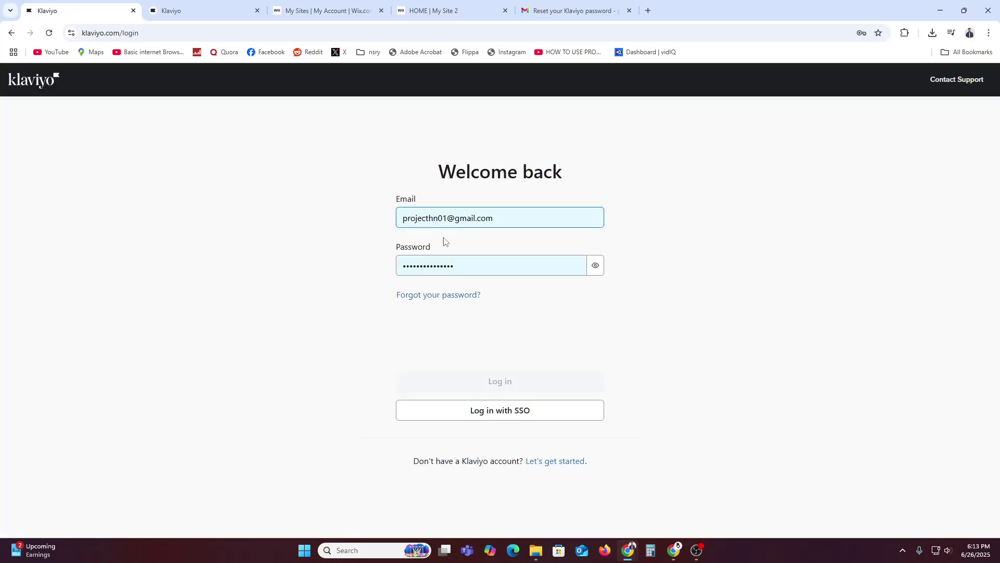
click(434, 337)
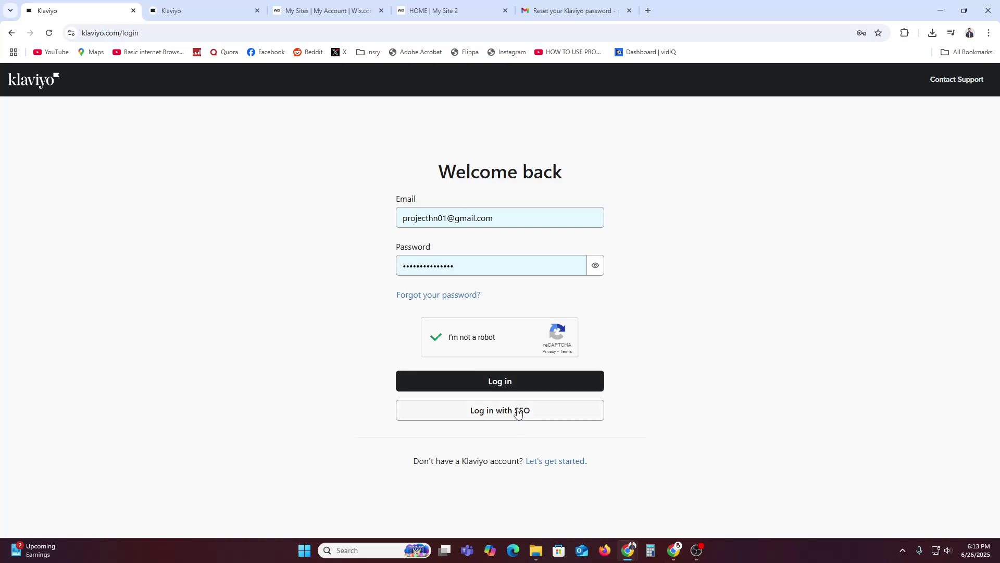
click(512, 390)
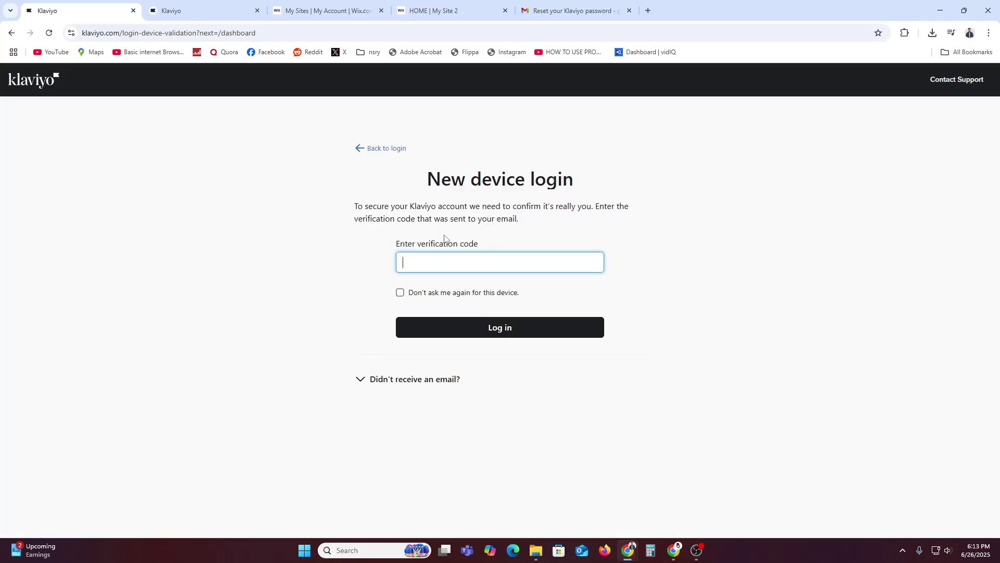
drag(358, 209, 594, 209)
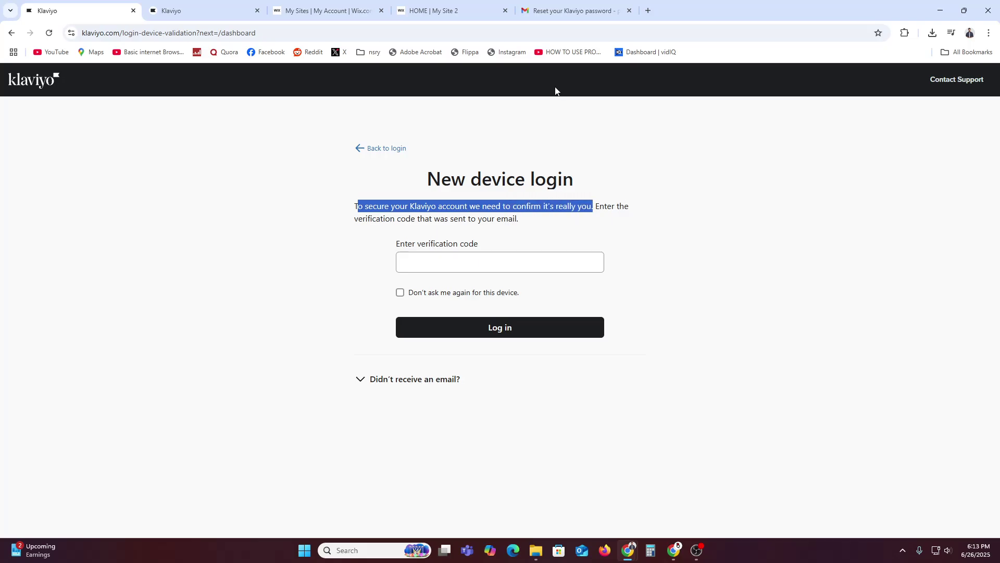
Open the 'New device login on Klaviyo' email in Gmail and select the verification code.
click(570, 10)
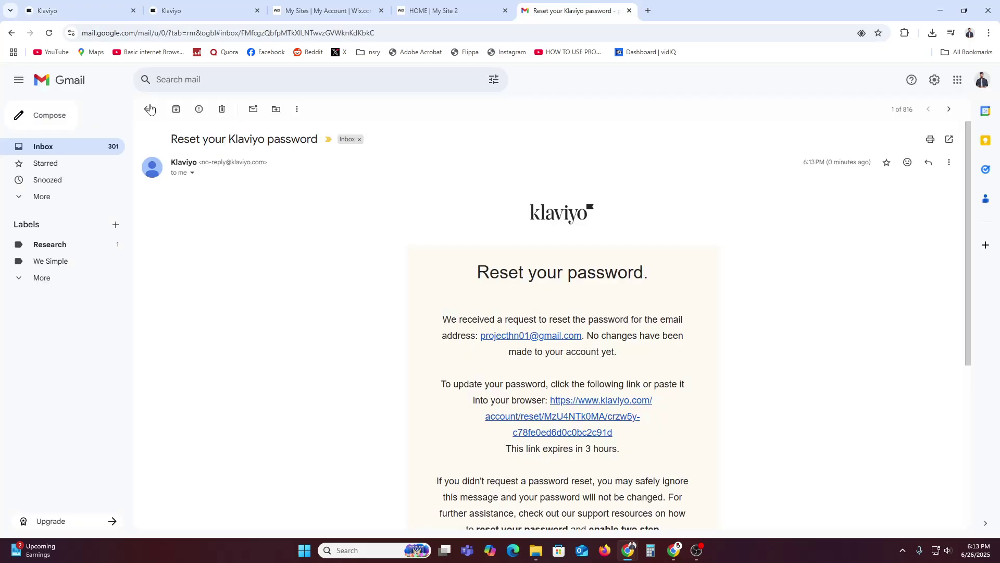
click(148, 108)
click(226, 161)
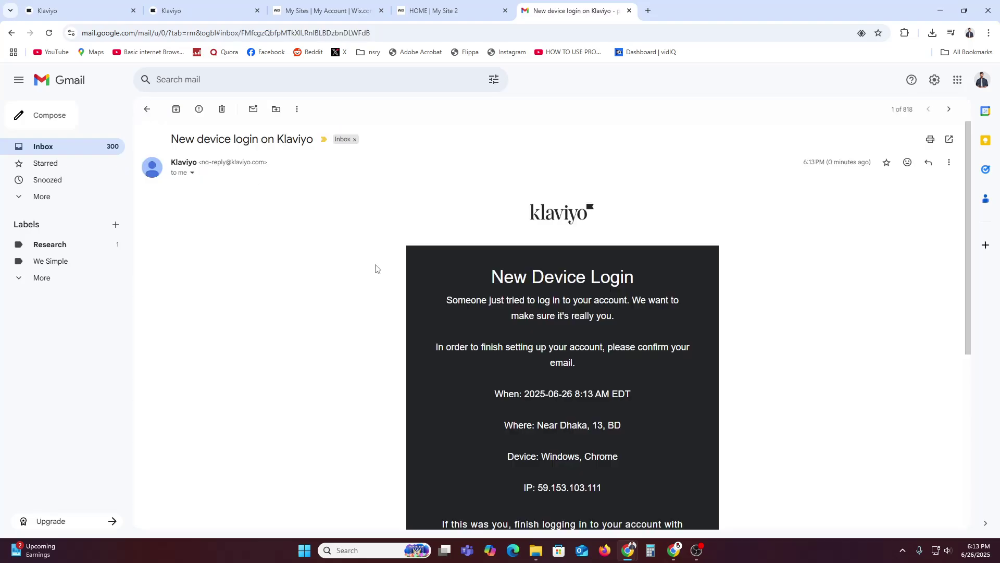
scroll(570, 440, down, 4)
double_click(573, 437)
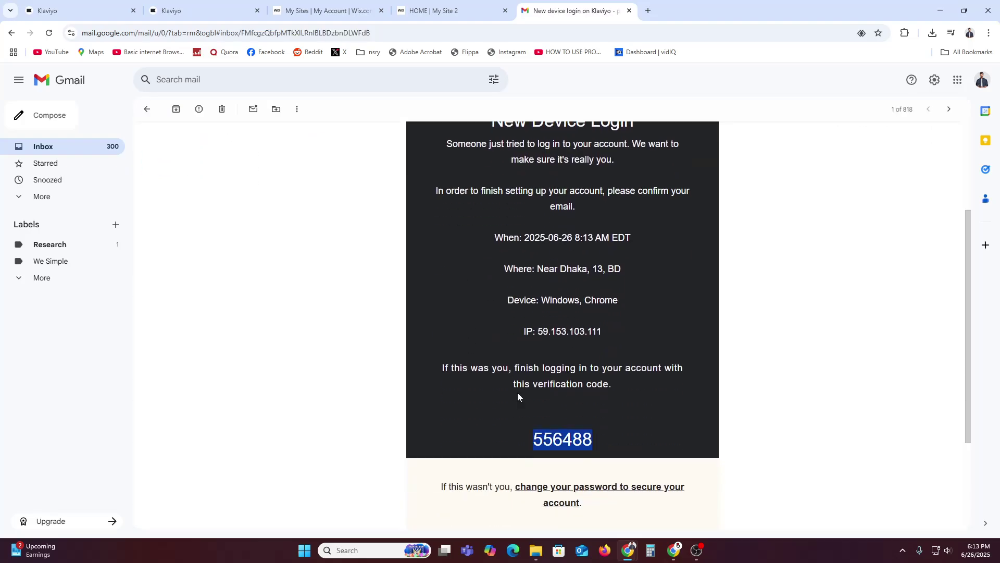
click(177, 10)
Enter the verification code with 'Don't ask me again' ticked, log in, and close the duplicate Klaviyo tab.
click(77, 4)
click(431, 262)
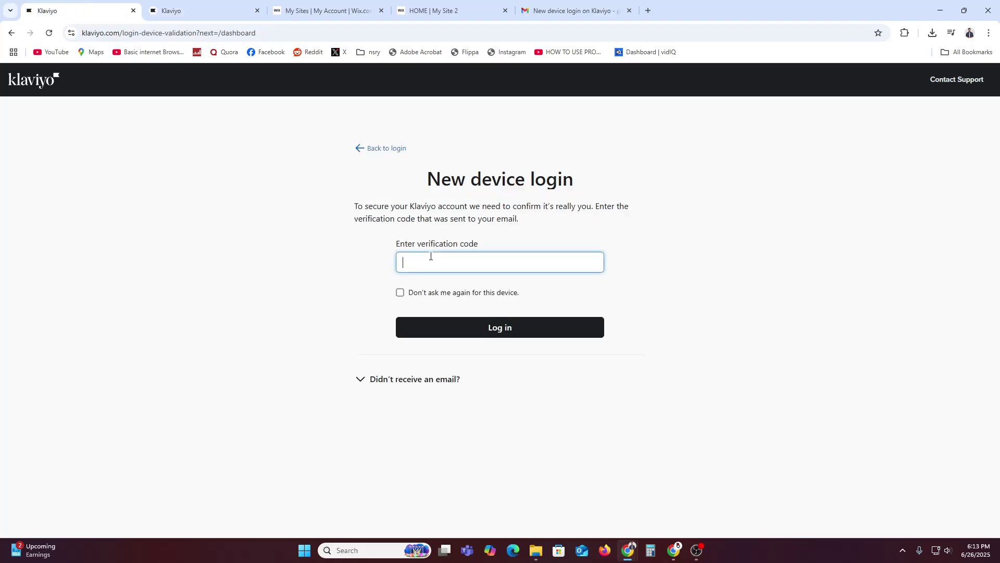
key(ctrl+v)
click(412, 295)
click(529, 333)
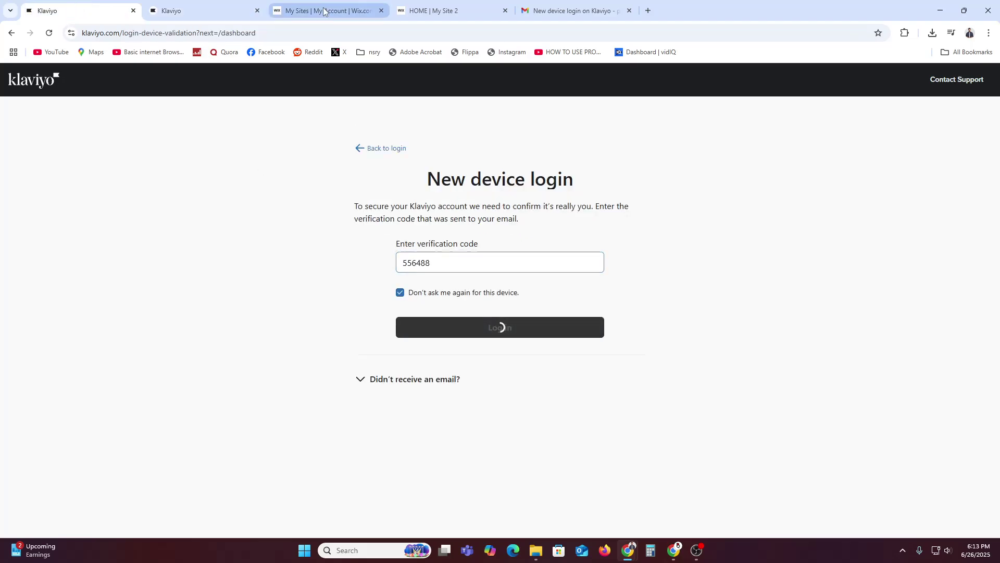
click(257, 11)
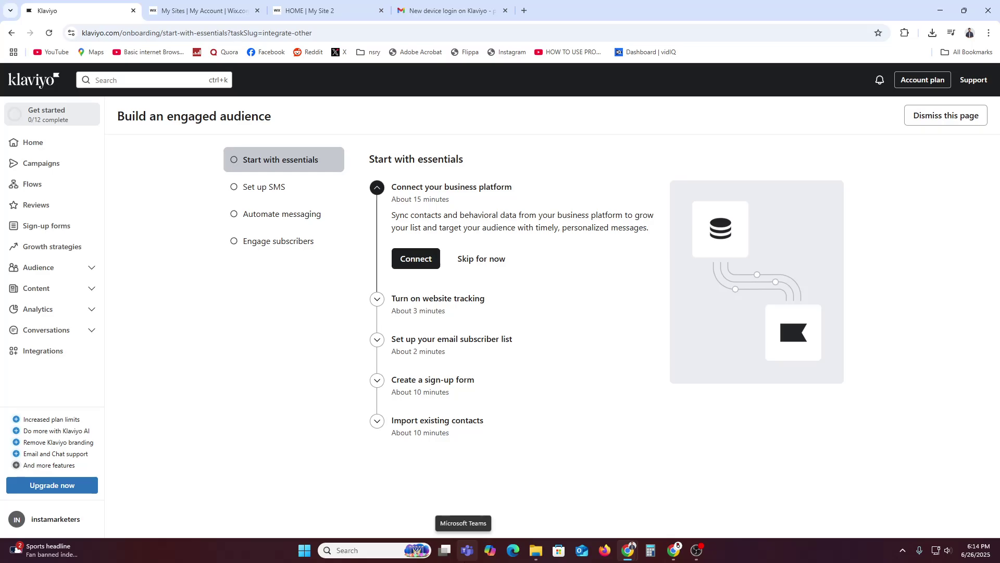
Skip all ten remaining onboarding tasks, from business platform to first campaign, and go to Home.
click(480, 259)
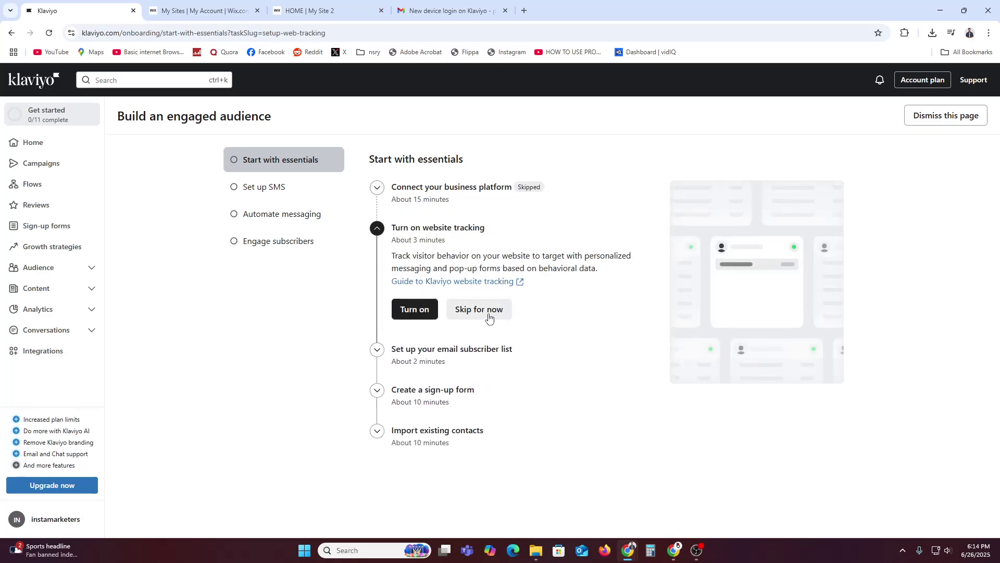
click(489, 310)
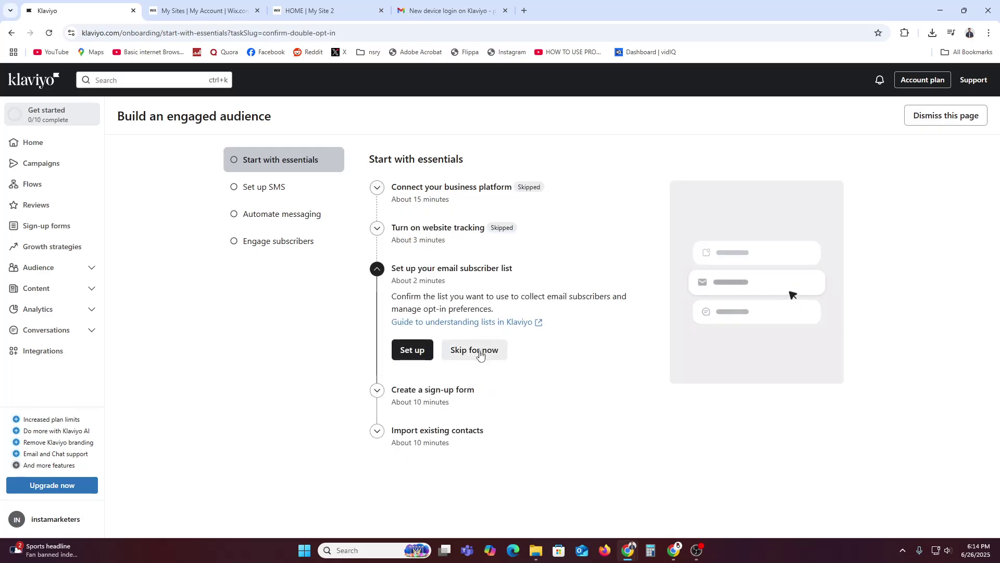
click(480, 354)
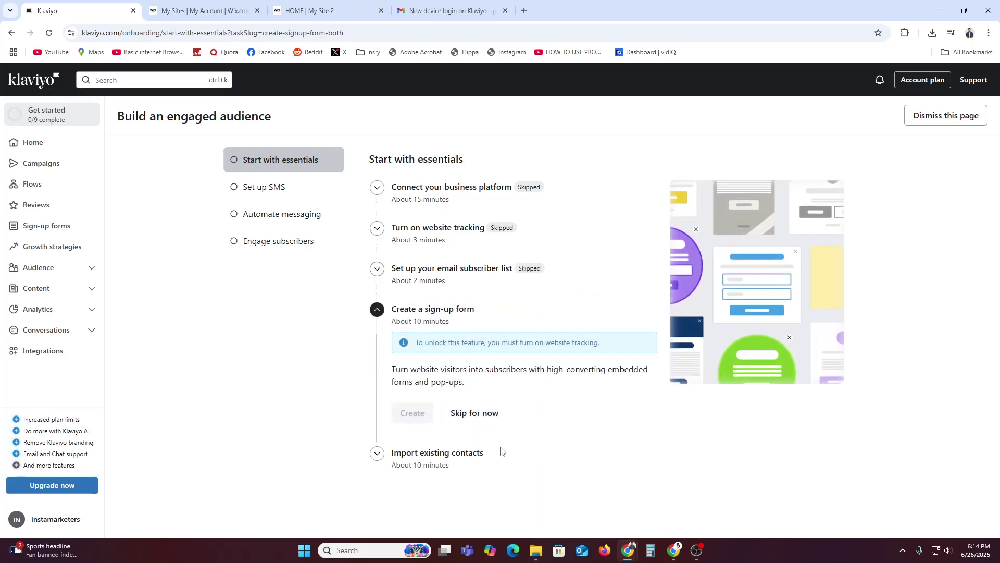
click(475, 413)
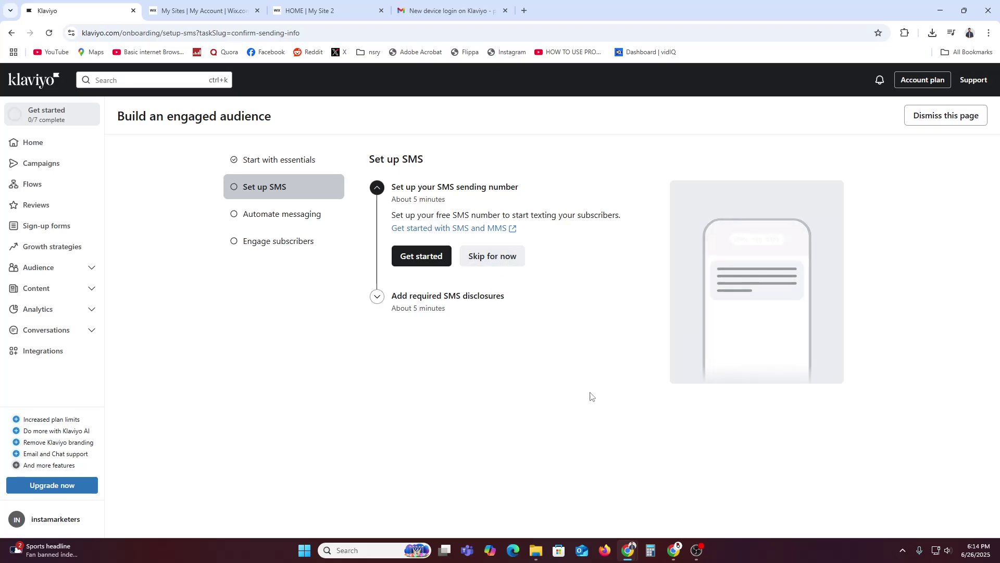
click(495, 330)
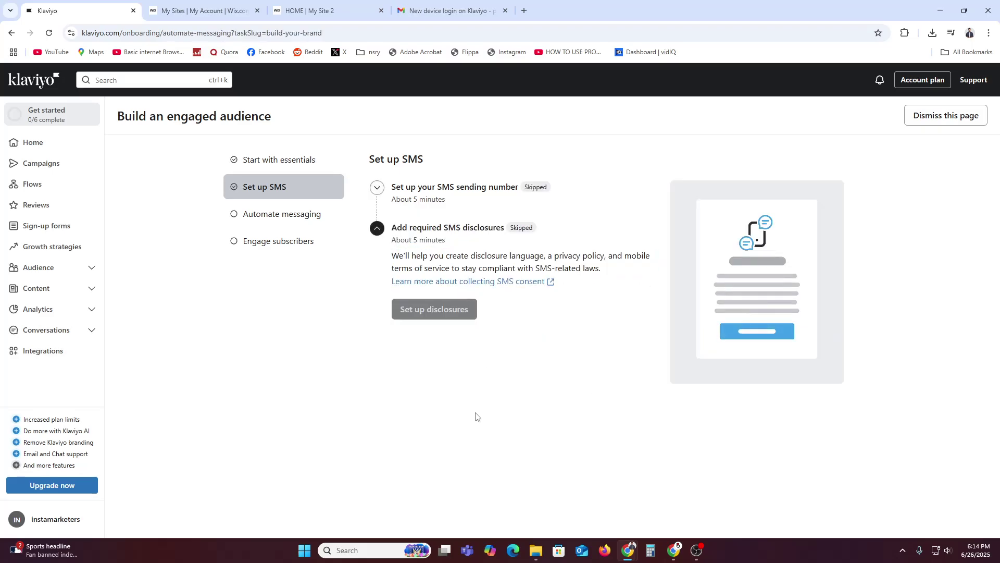
click(523, 266)
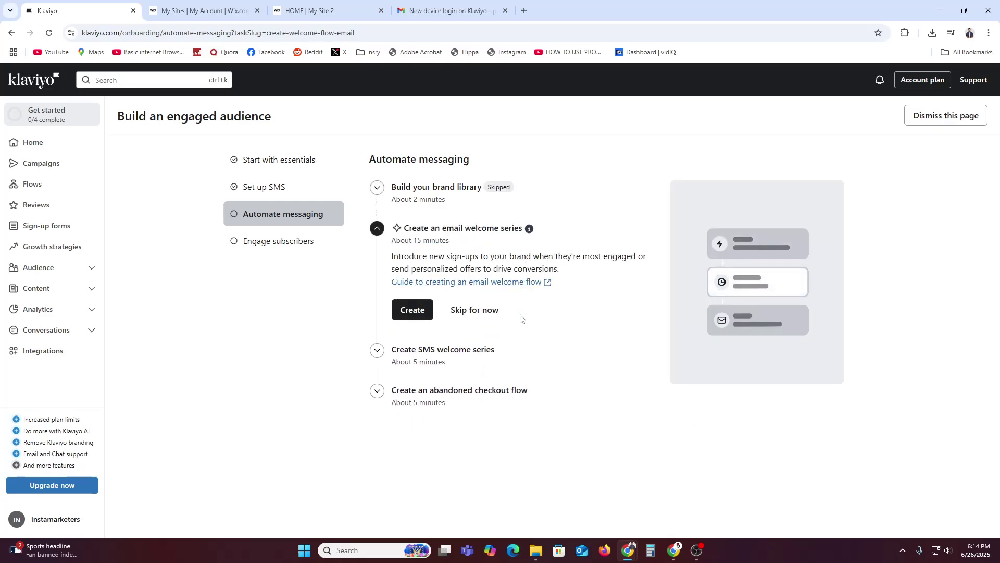
click(474, 309)
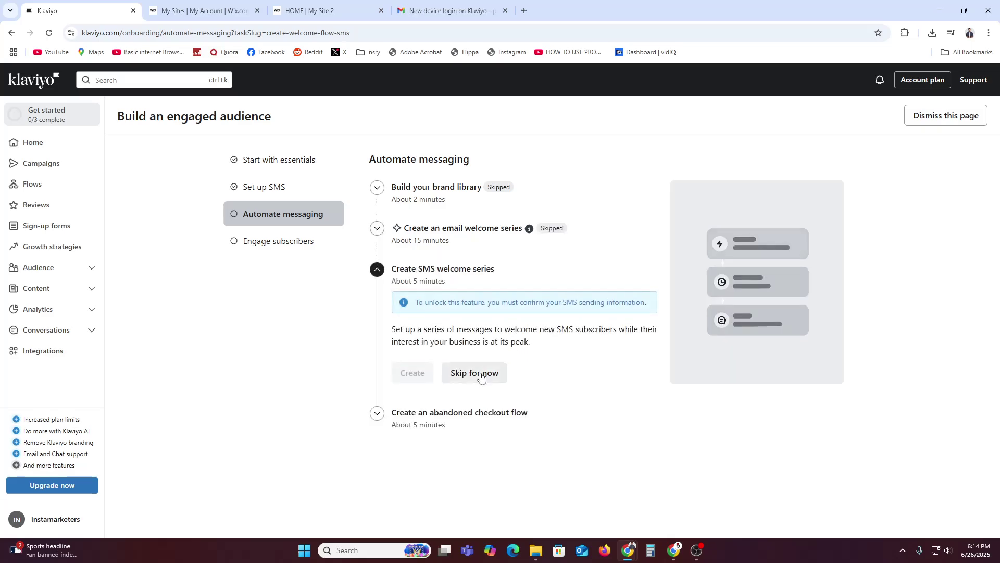
click(483, 380)
click(491, 392)
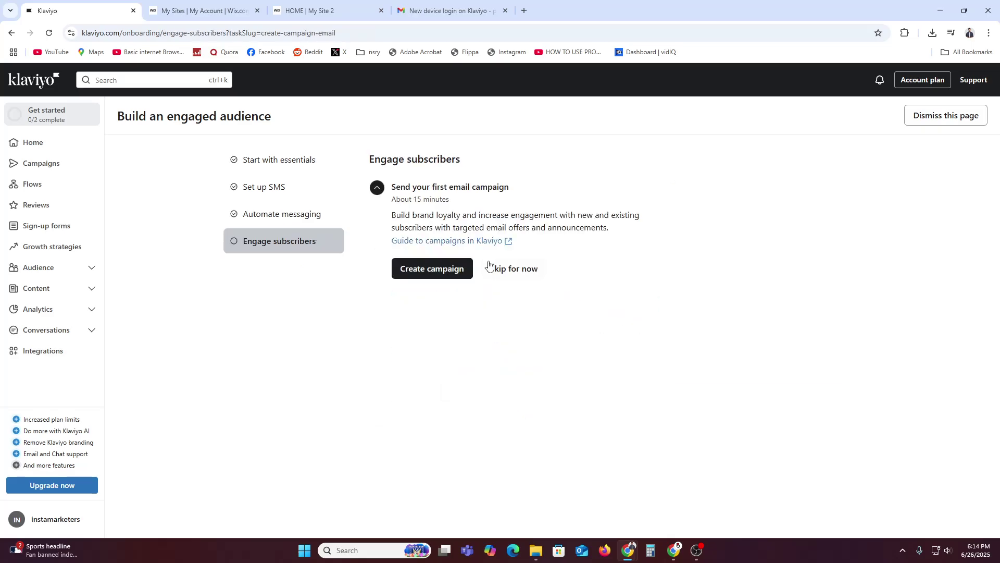
click(514, 269)
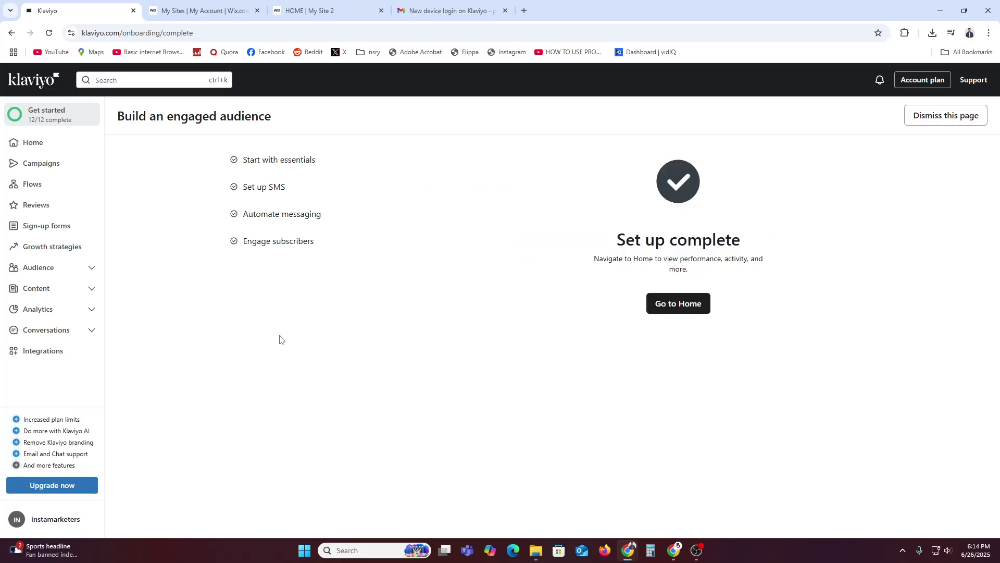
click(686, 310)
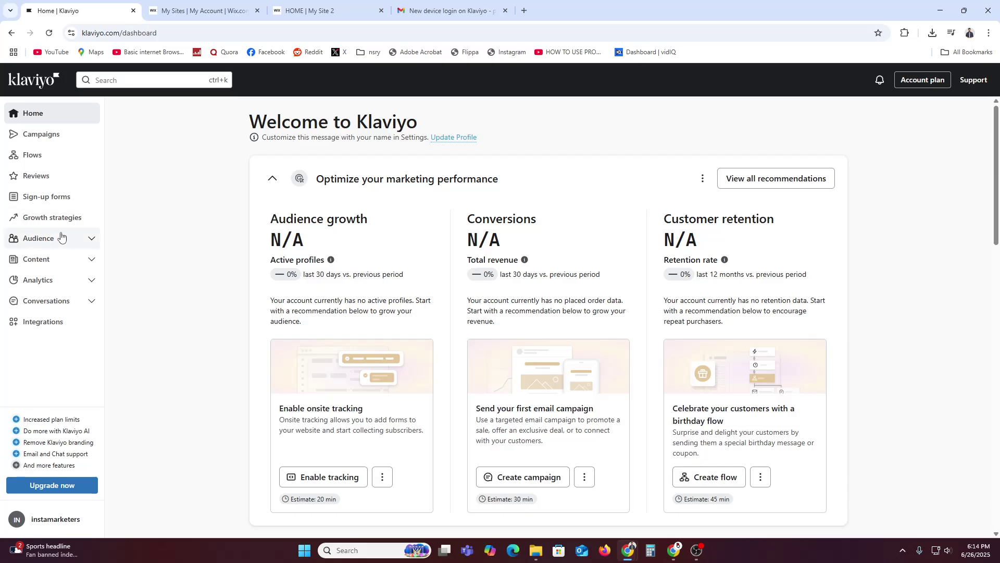
Navigate to Audience > Lists & segments and bring up the Create New menu.
click(47, 238)
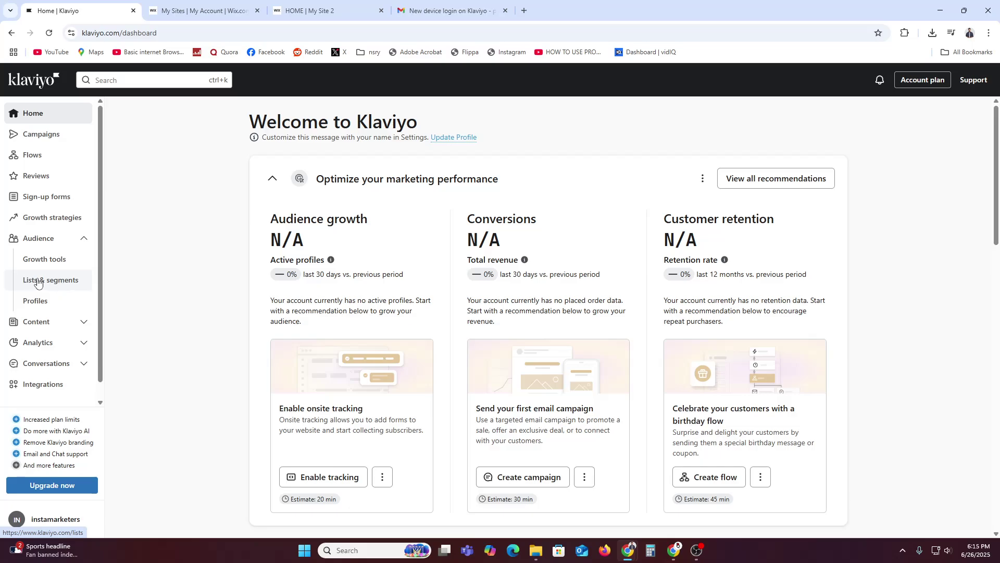
click(51, 282)
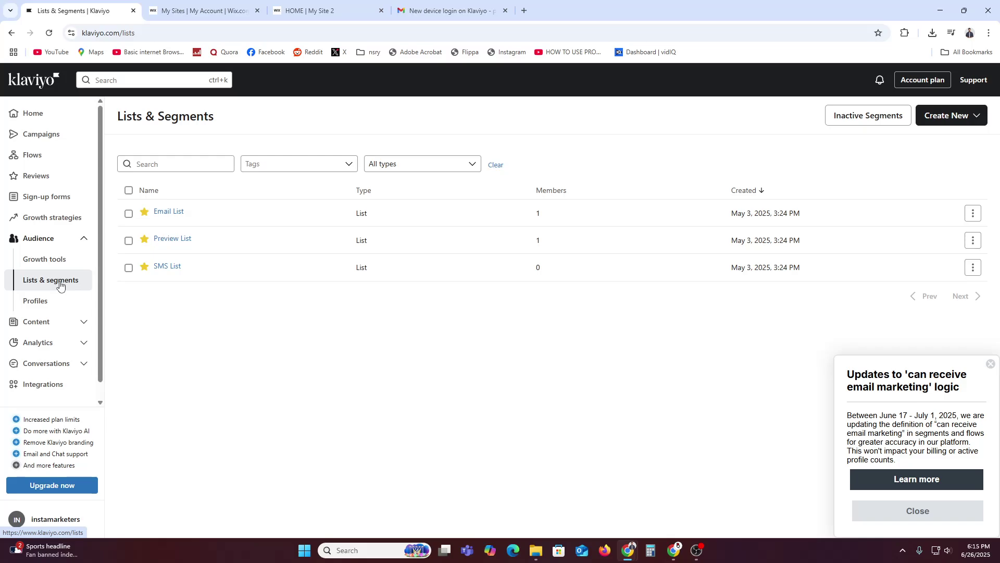
click(956, 119)
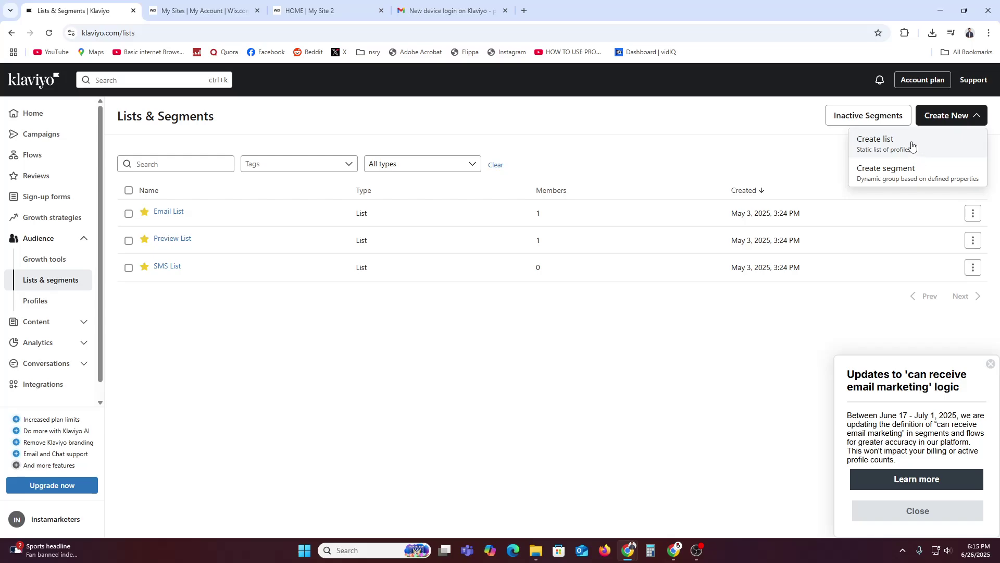
Create an untagged list named 'Newsletter' and dismiss the updates announcement.
click(912, 148)
click(792, 159)
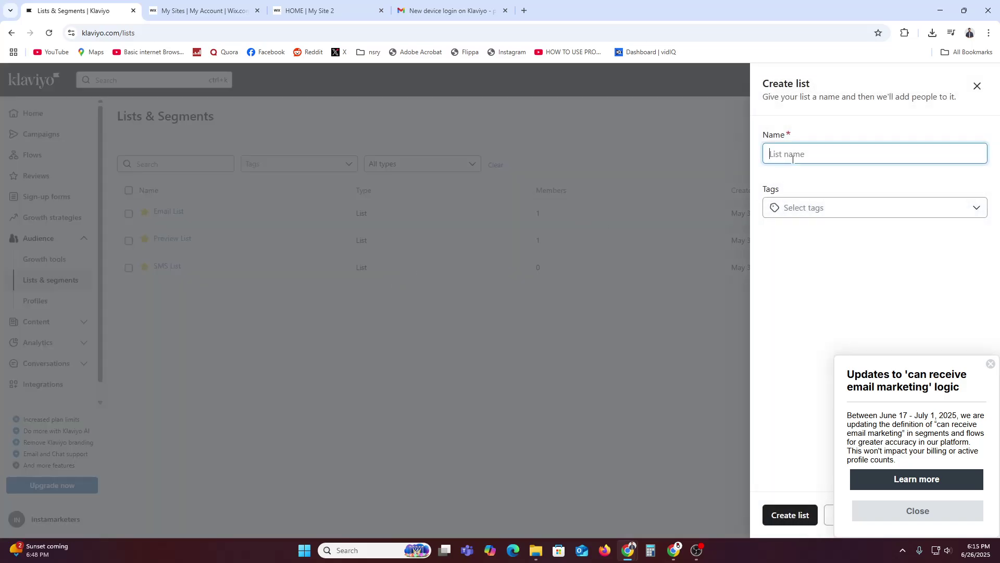
text(Newsletter)
click(800, 181)
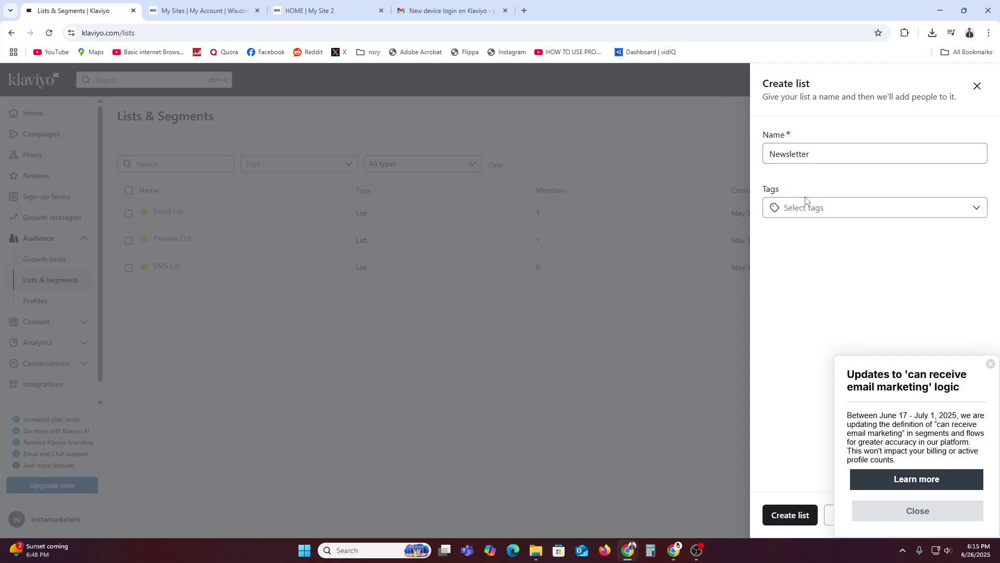
click(824, 218)
click(786, 379)
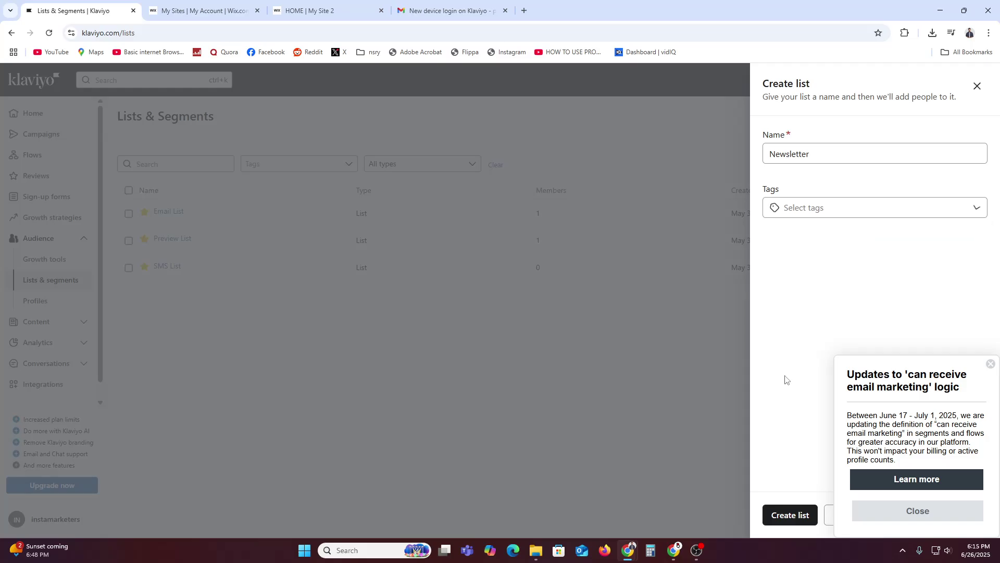
click(790, 515)
click(989, 363)
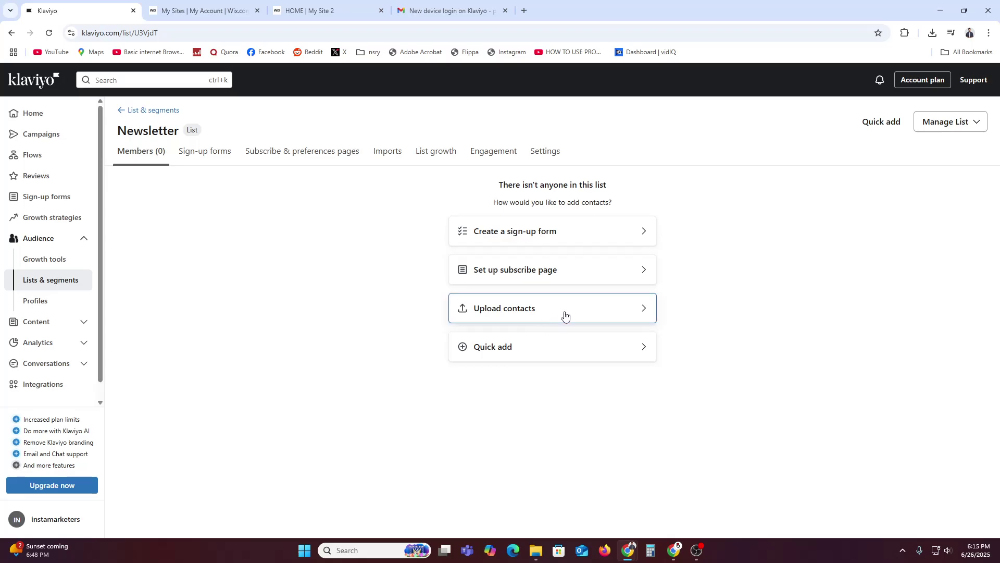
Cancel Quick add, then view the default consent pages and the Subscribe page editor before returning.
click(549, 352)
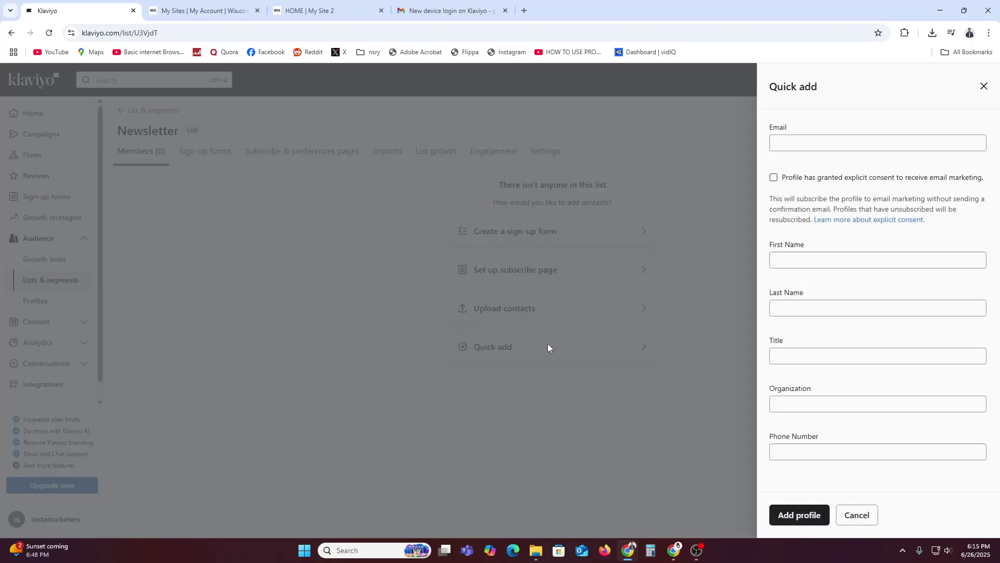
click(666, 266)
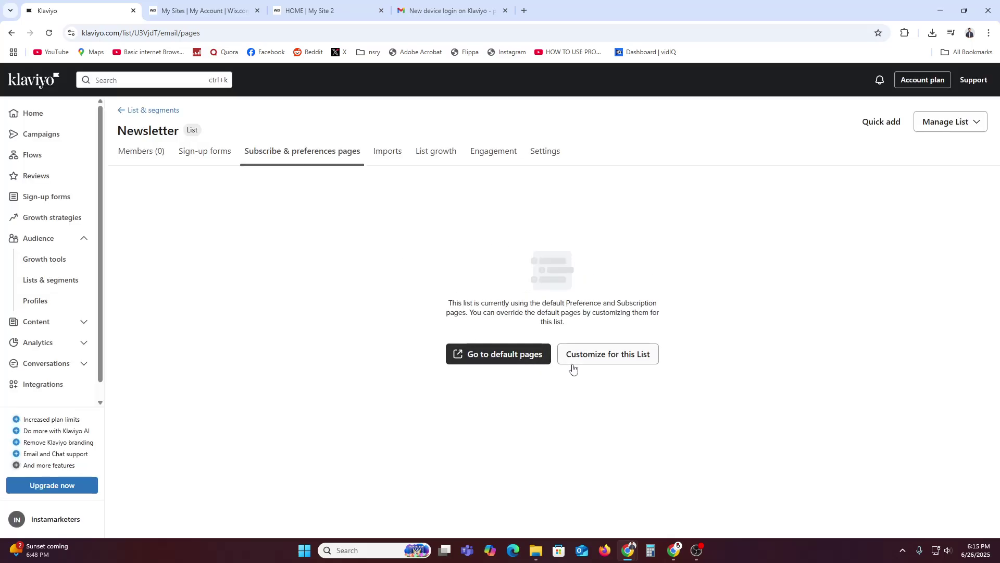
click(510, 359)
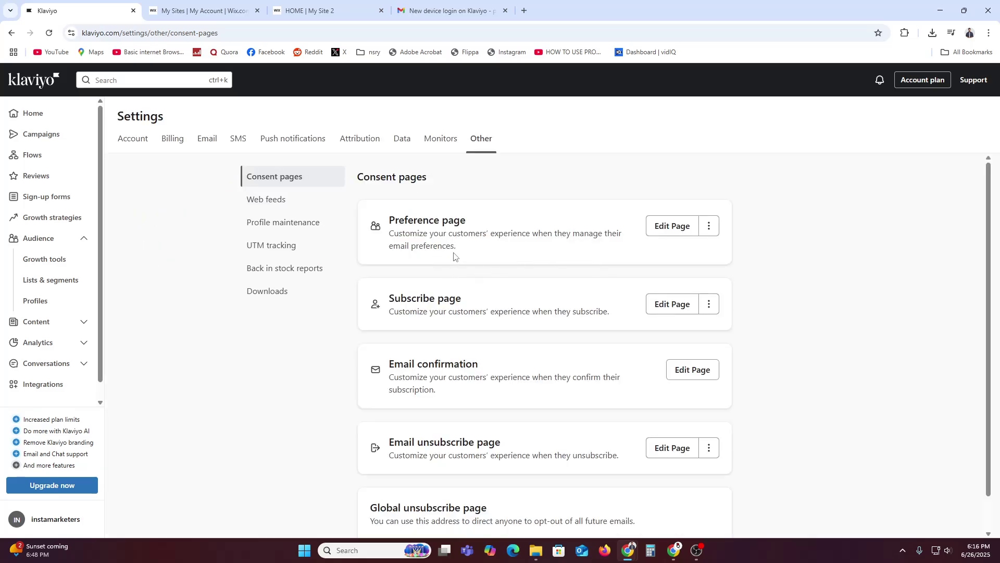
click(654, 307)
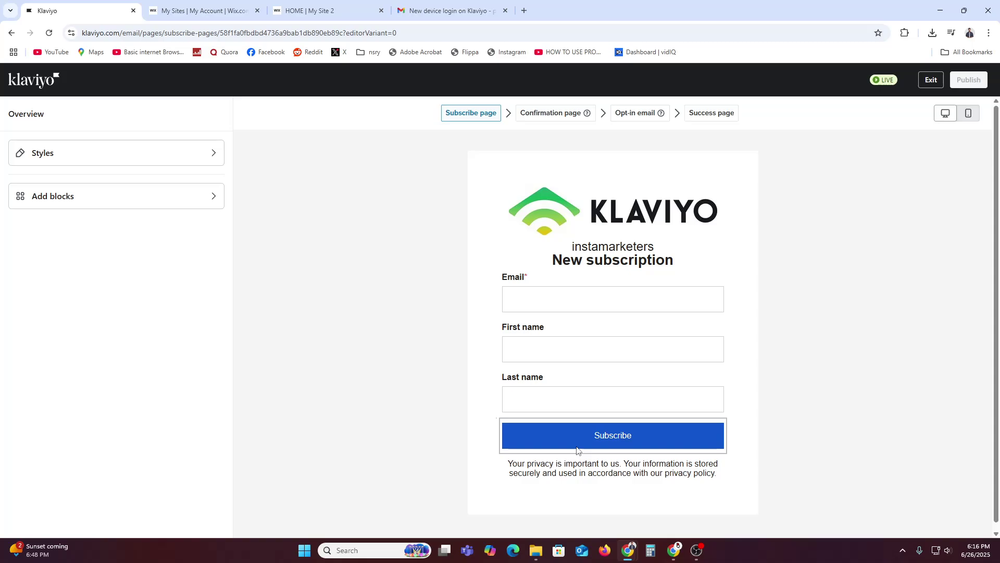
click(35, 89)
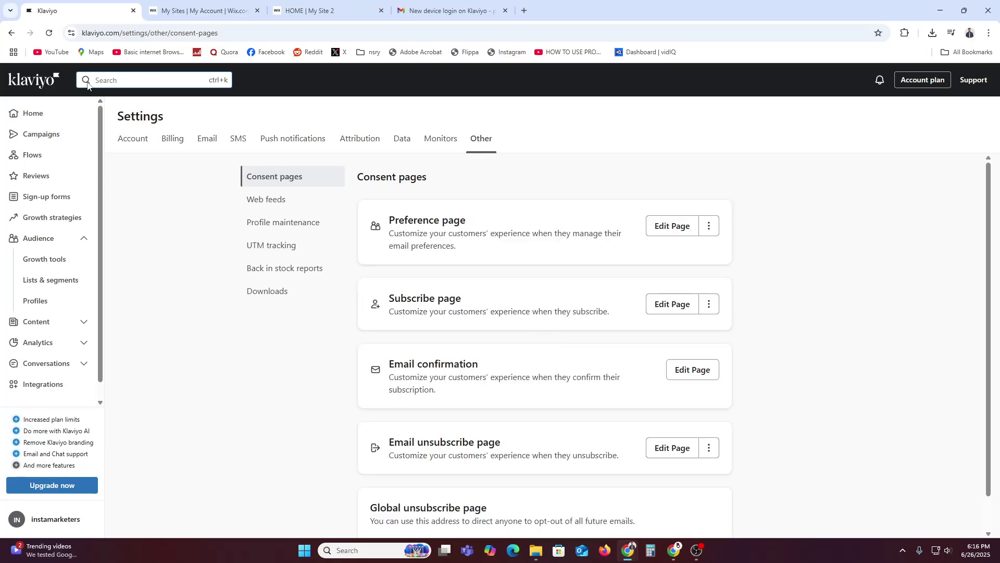
click(81, 238)
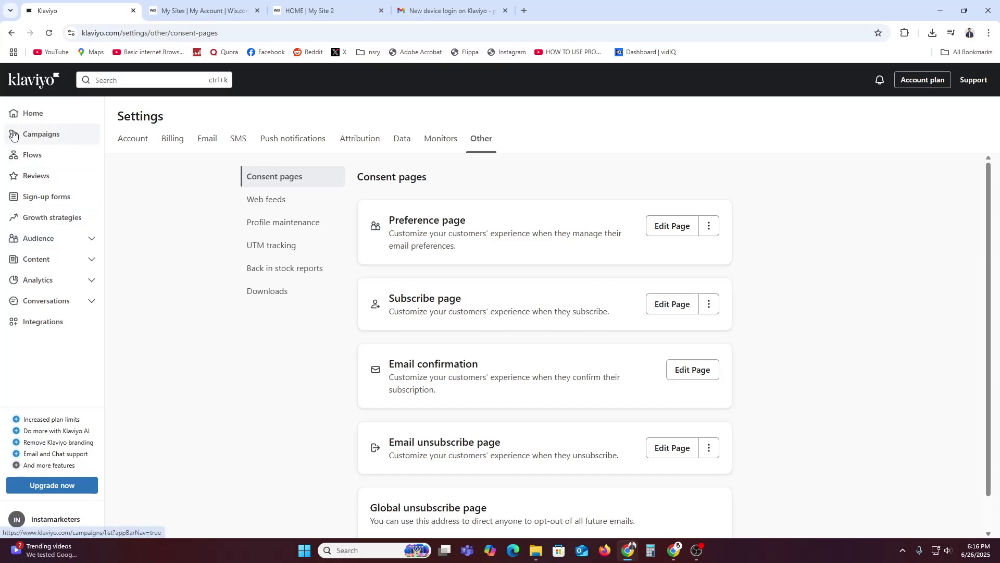
From Campaigns, start the guided first email campaign and advance past the intro.
click(40, 140)
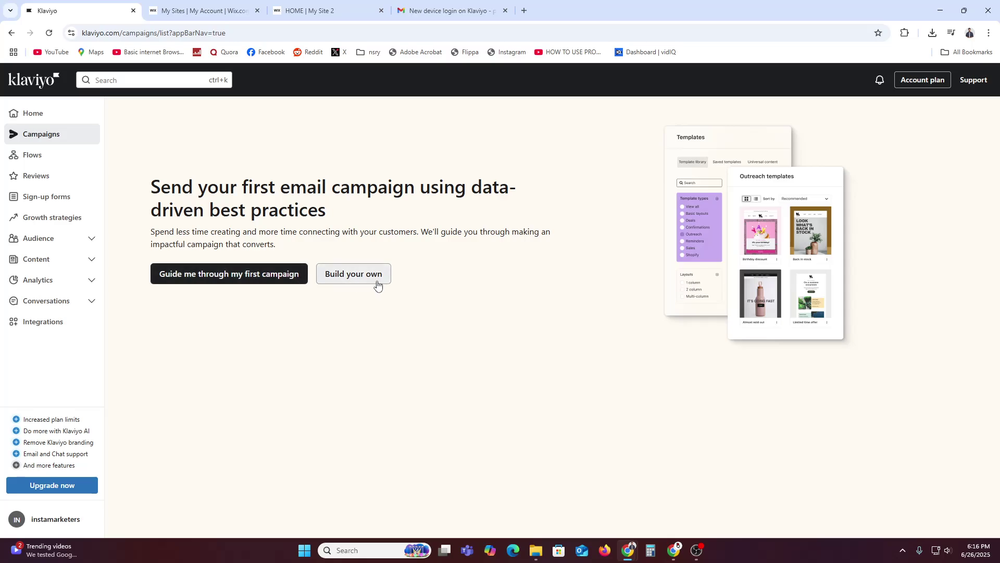
click(270, 282)
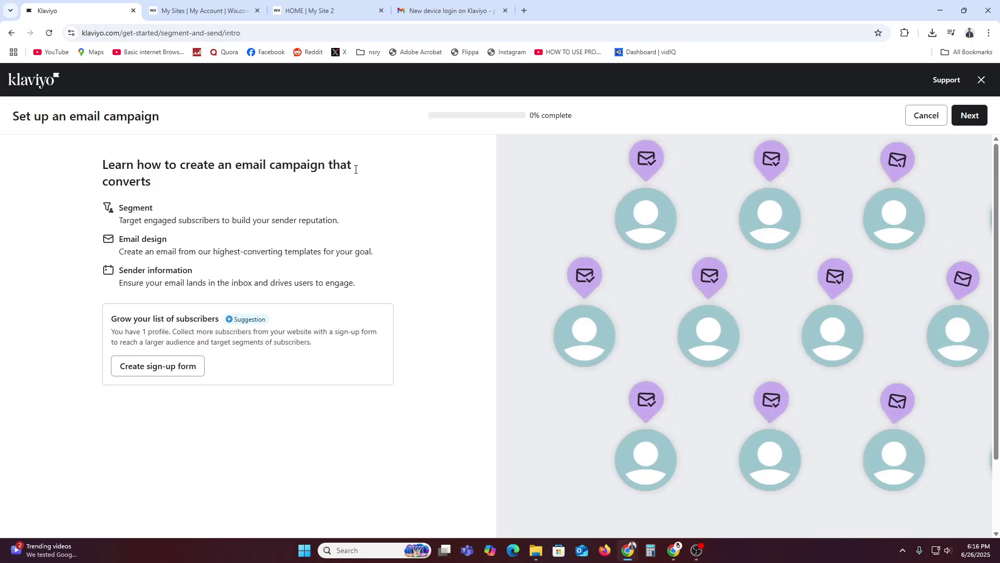
double_click(133, 209)
click(152, 216)
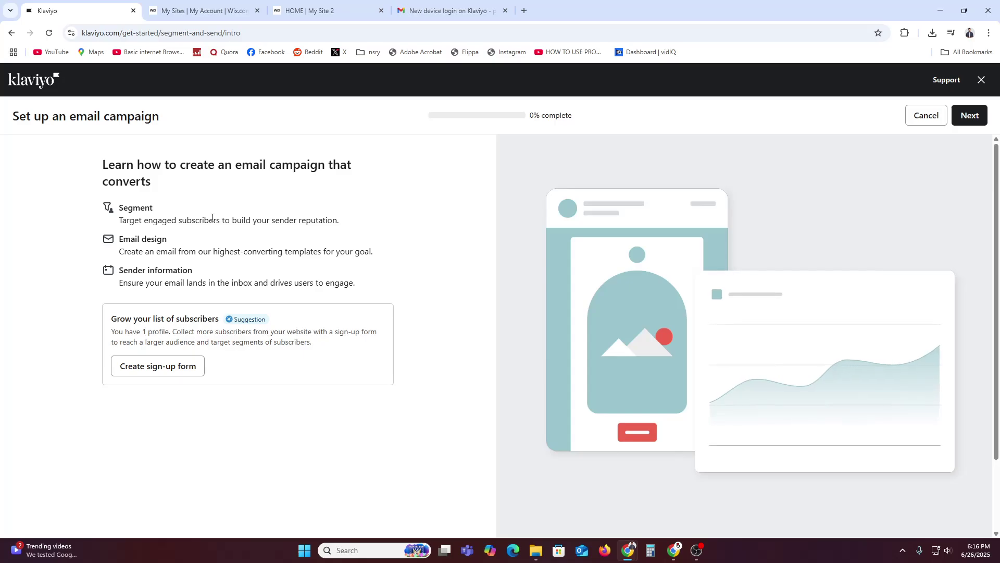
drag(132, 240, 165, 240)
click(156, 243)
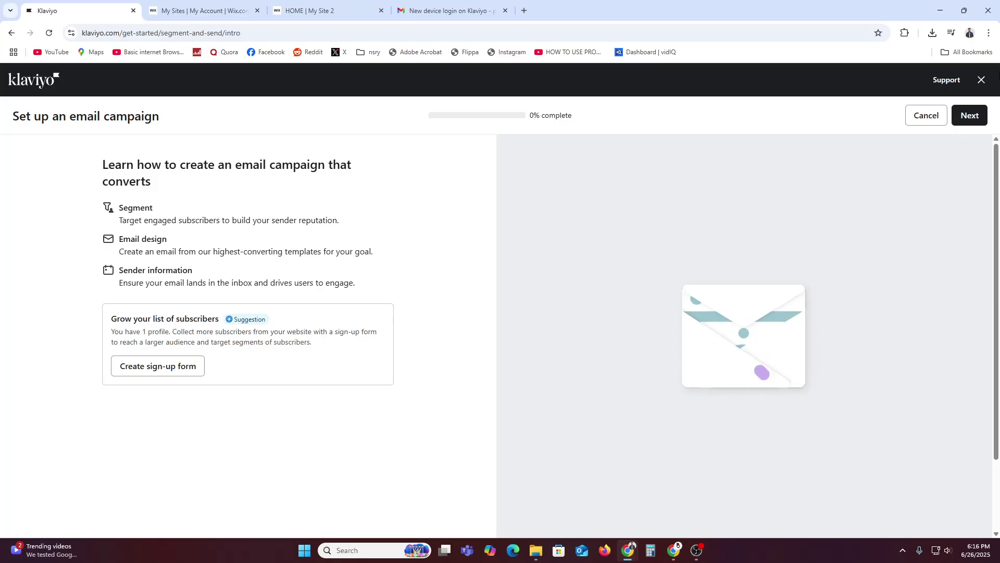
click(957, 120)
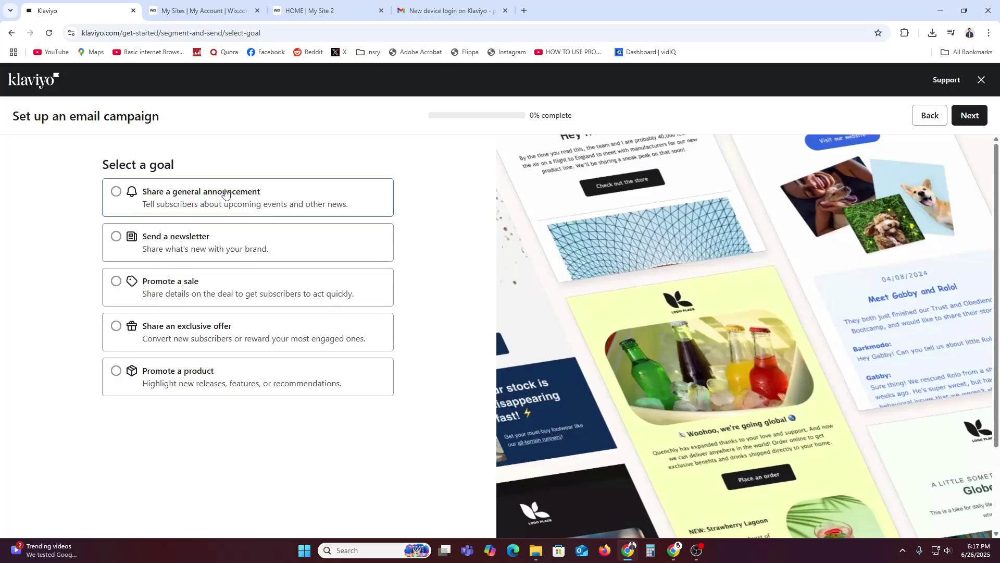
Choose the Send a newsletter goal and target Email List plus Preview List as recipients.
click(182, 246)
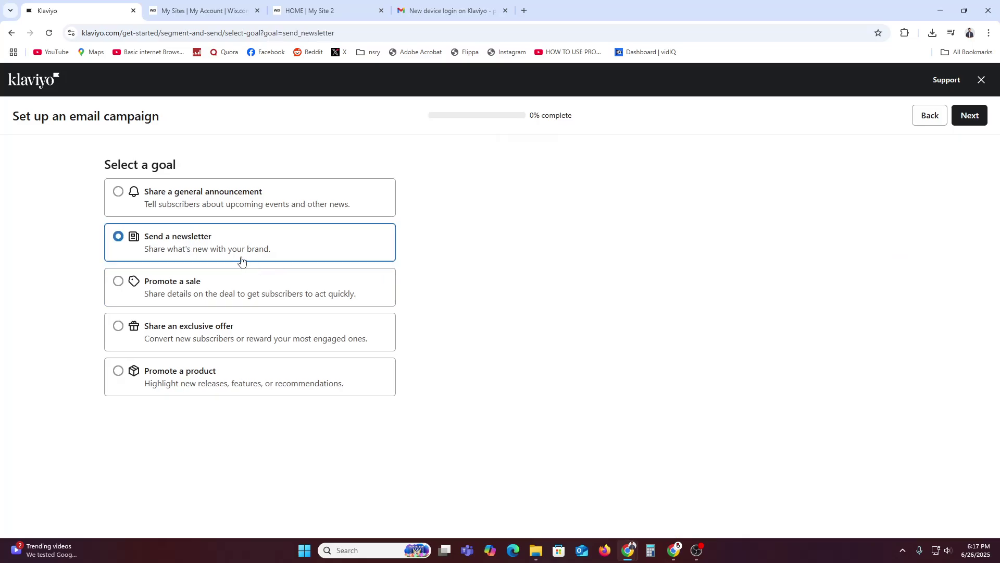
click(978, 120)
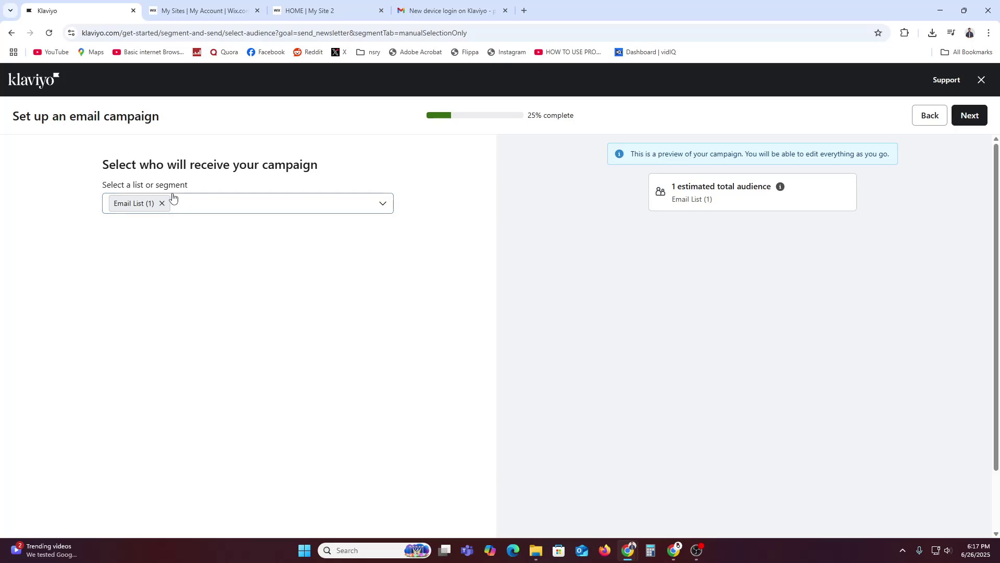
click(274, 203)
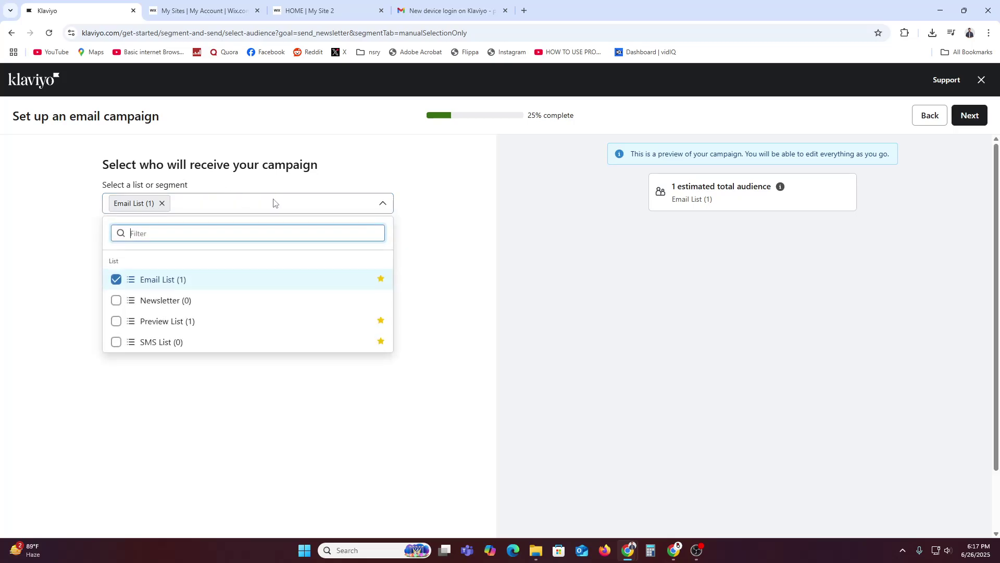
click(172, 321)
click(402, 408)
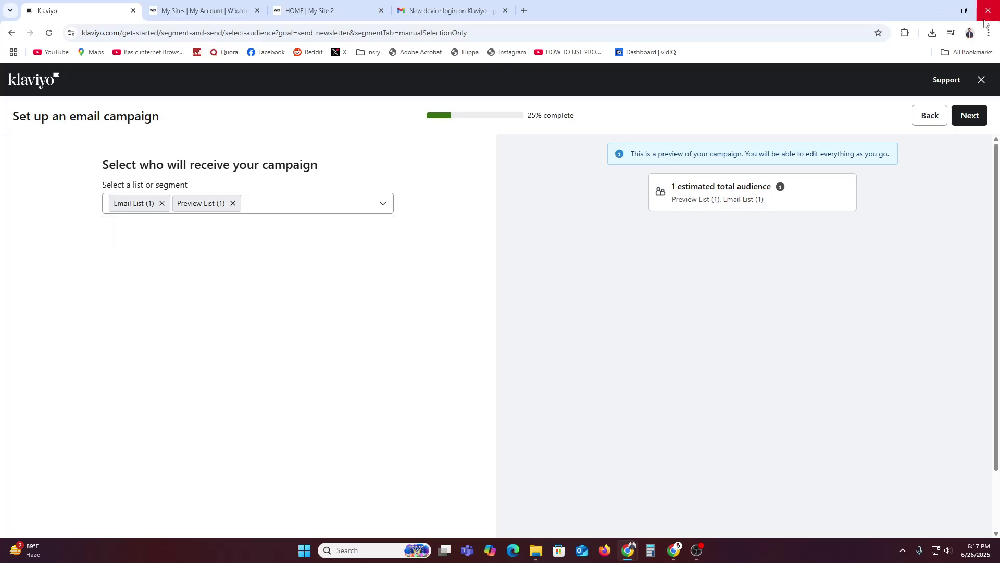
click(969, 115)
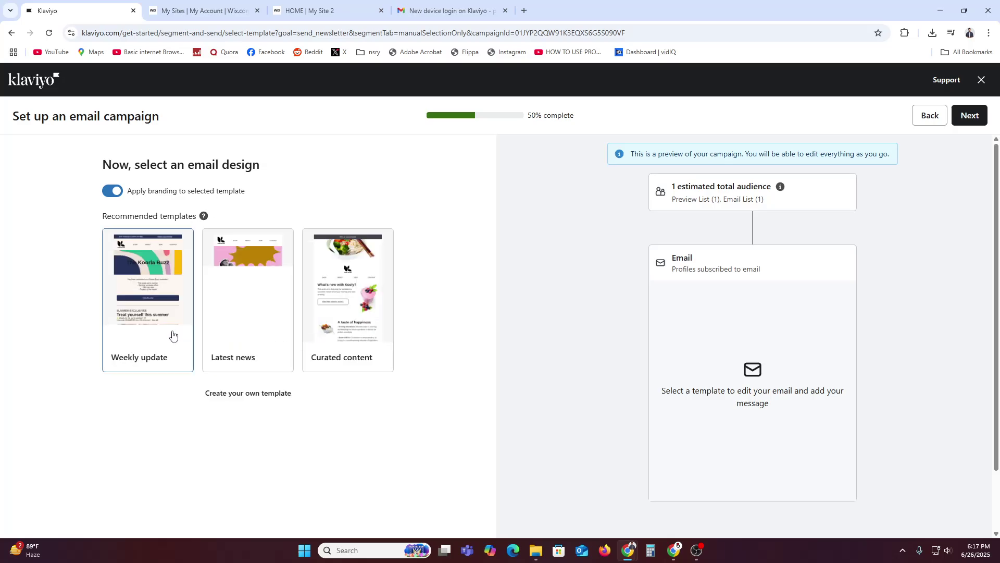
Preview the Weekly update template on desktop and mobile, then use it for the campaign.
click(161, 306)
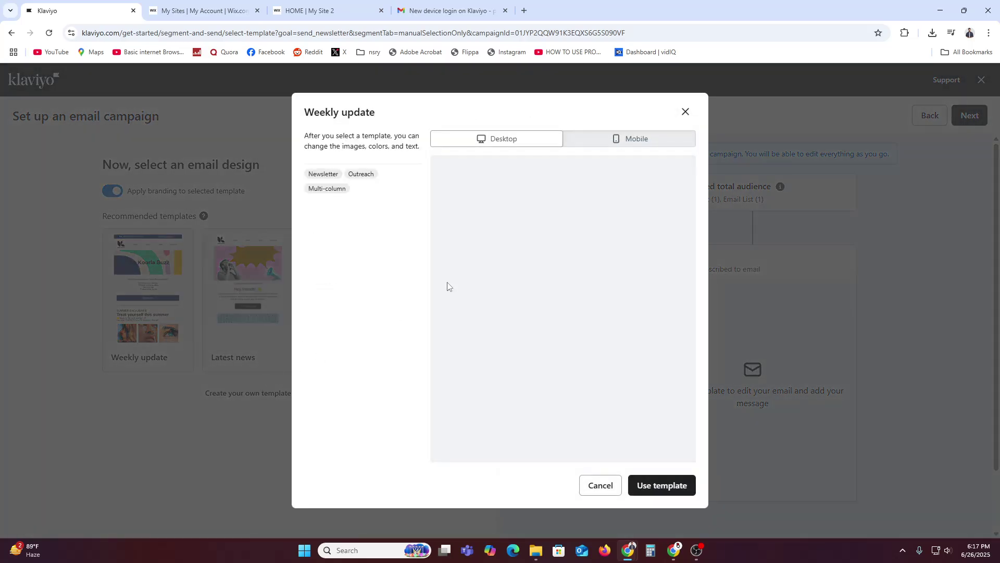
scroll(607, 339, down, 4)
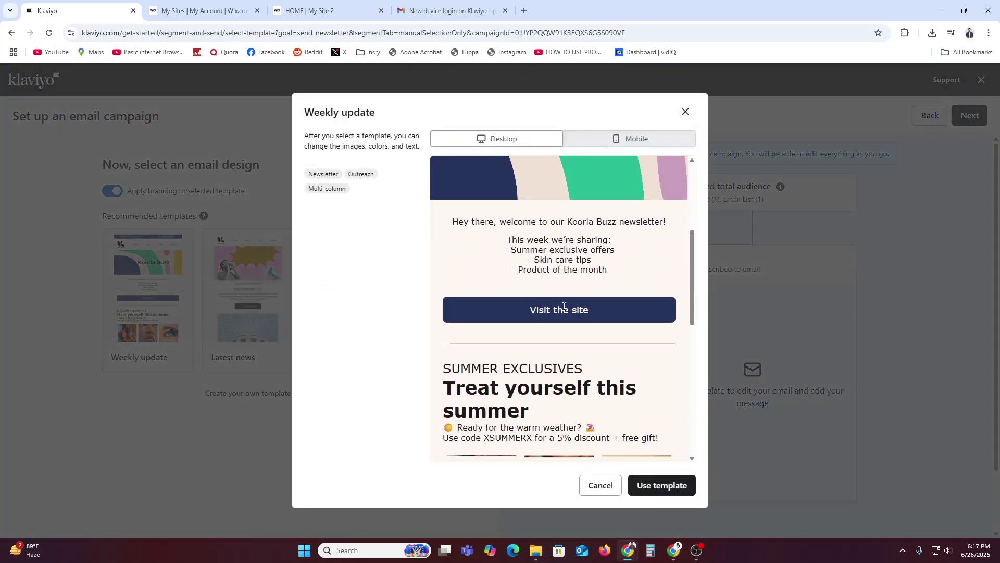
scroll(606, 340, down, 5)
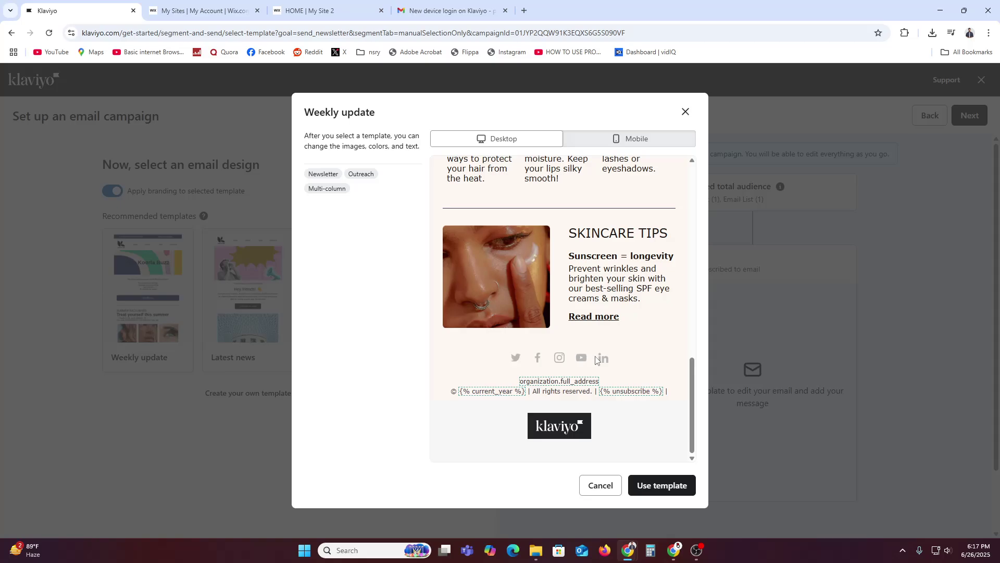
scroll(596, 359, up, 15)
click(629, 140)
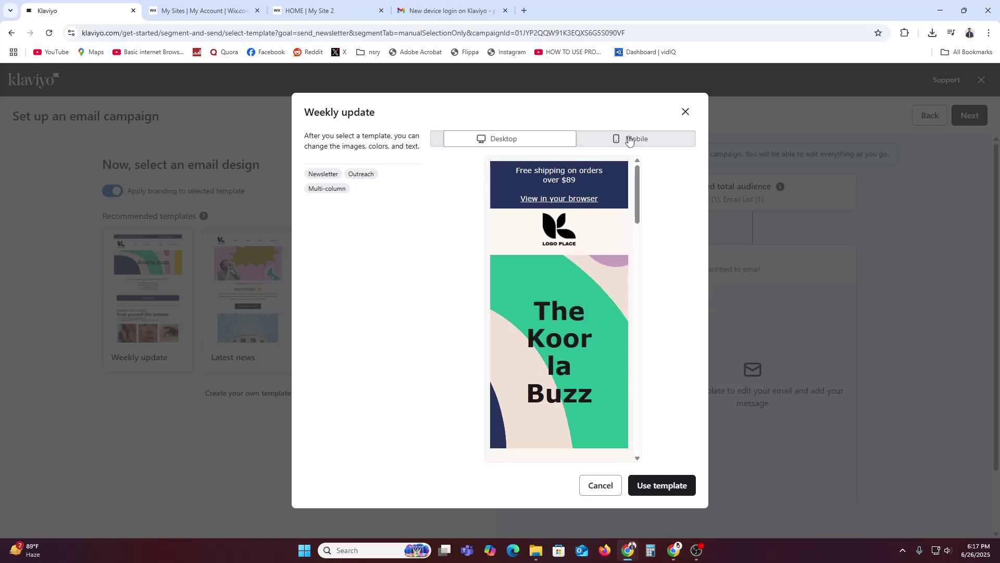
scroll(599, 294, down, 10)
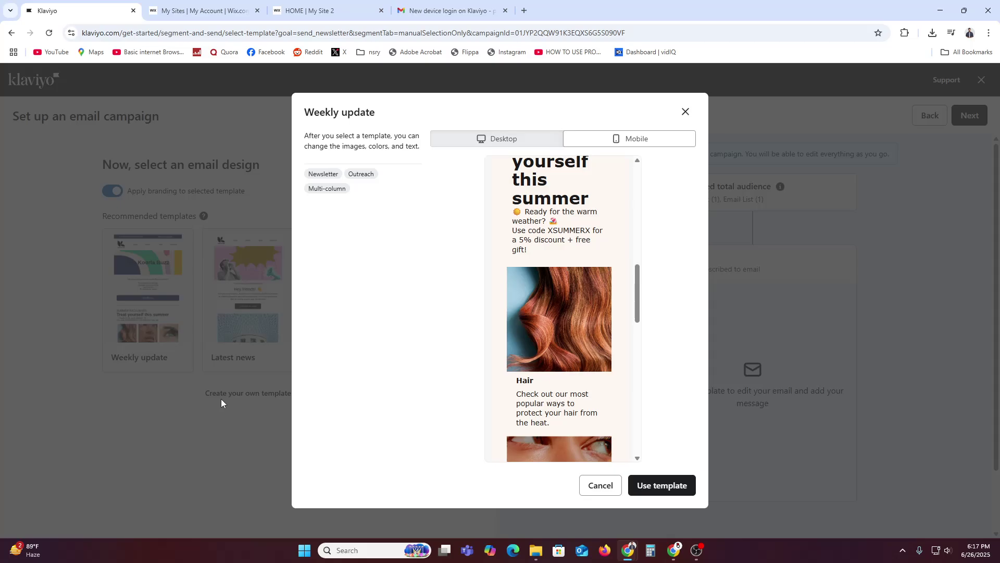
click(656, 487)
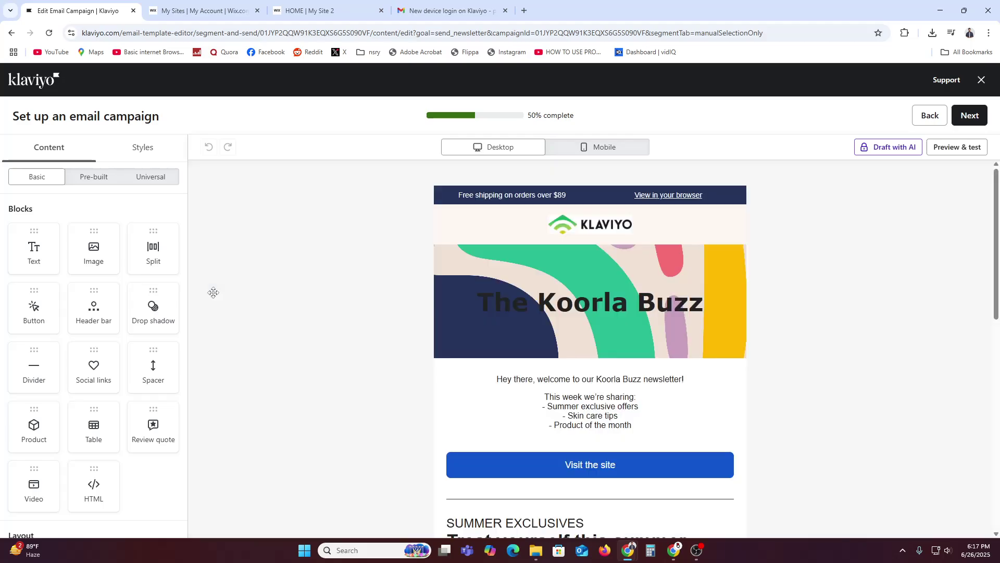
Drag a Button block below 'Visit the site' to add a SHOP NOW button.
scroll(213, 292, down, 5)
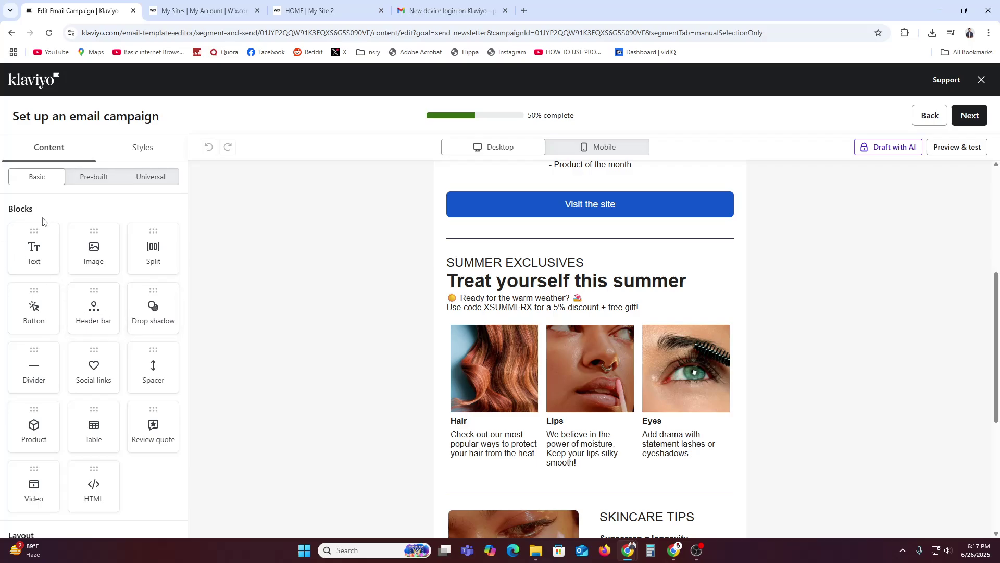
scroll(45, 252, down, 2)
scroll(73, 304, up, 2)
drag(35, 308, 526, 259)
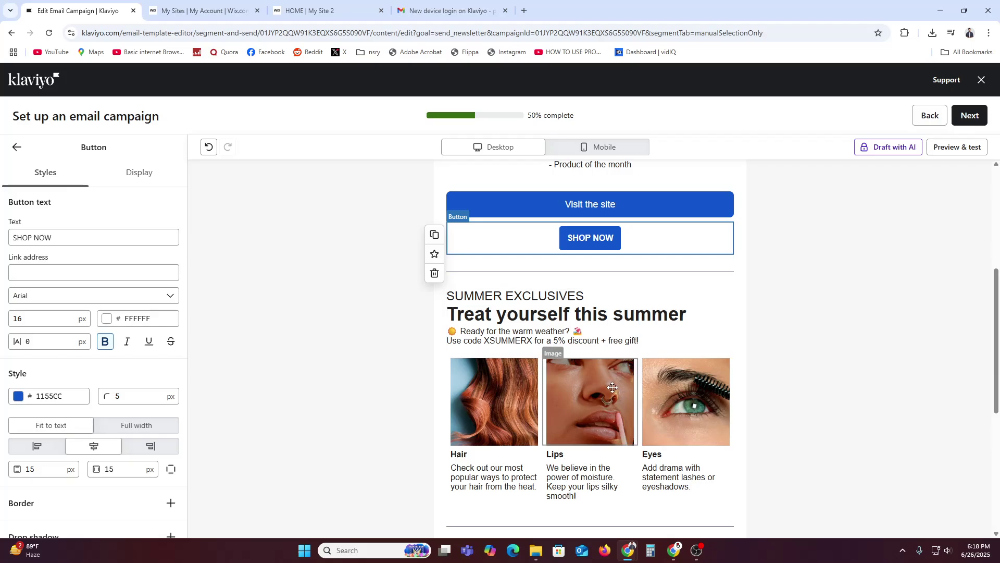
Open Preview & test, dismiss the inbox testing popup, and start entering a test address.
click(958, 148)
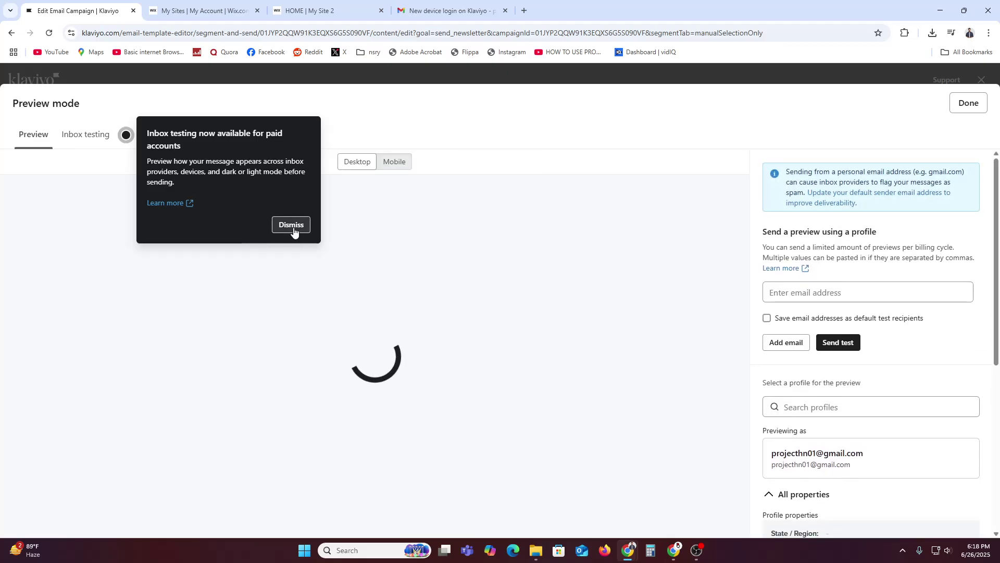
click(293, 231)
click(823, 376)
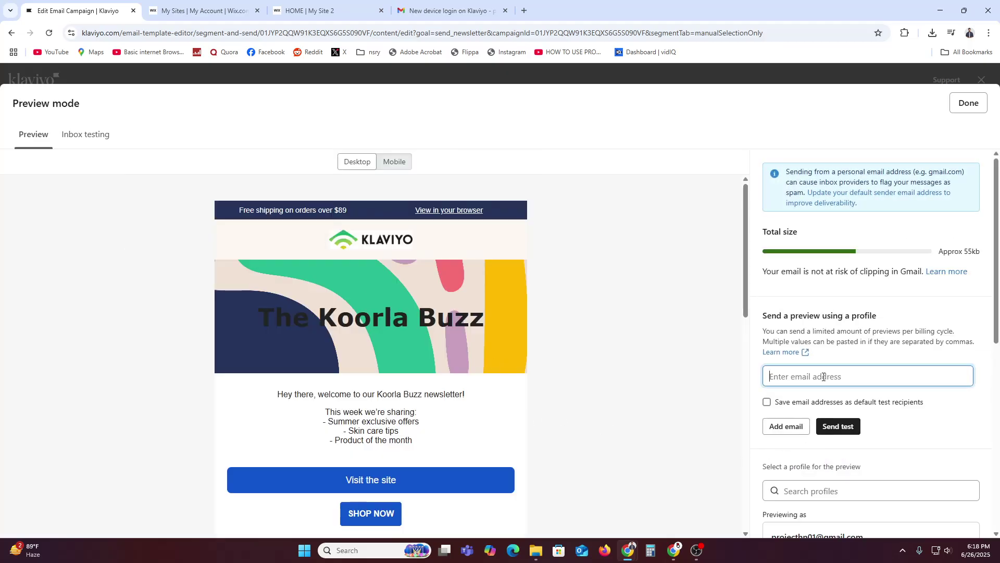
text(pro)
Copy the Google account's e-mail address from Gmail, paste it as the test recipient, and send the test.
click(490, 11)
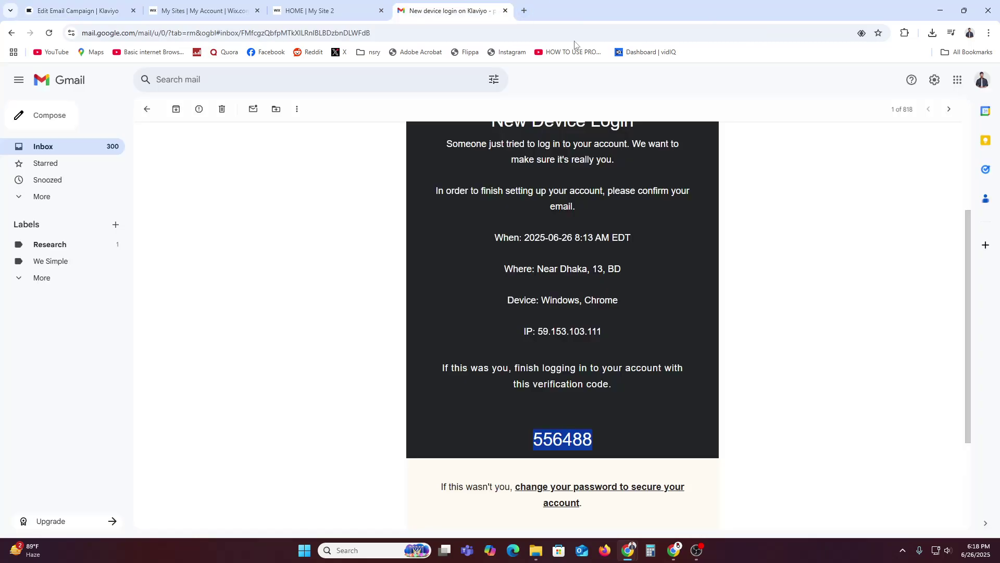
click(982, 79)
triple_click(912, 115)
right_click(912, 118)
click(833, 129)
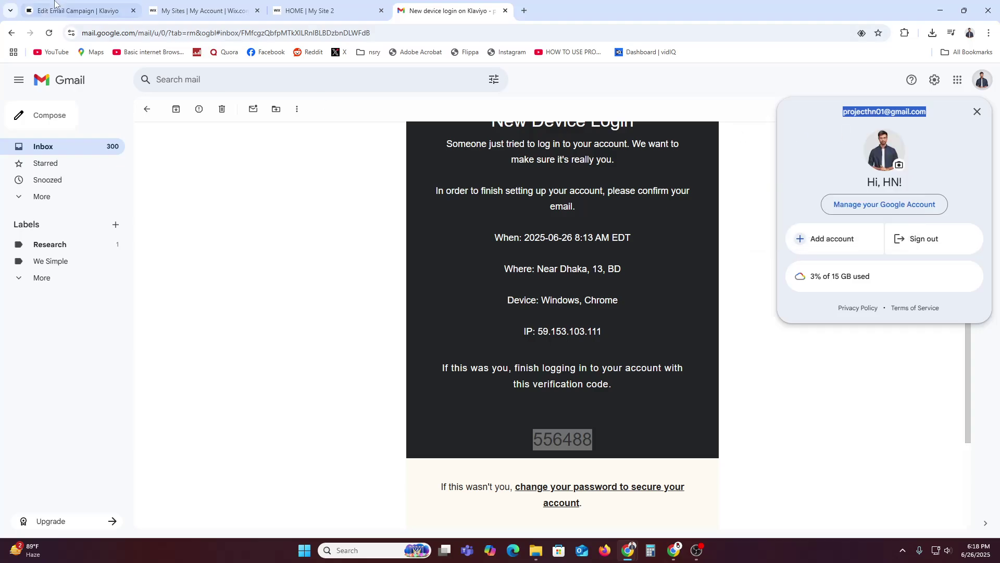
click(78, 10)
key(ctrl+a)
key(ctrl+v)
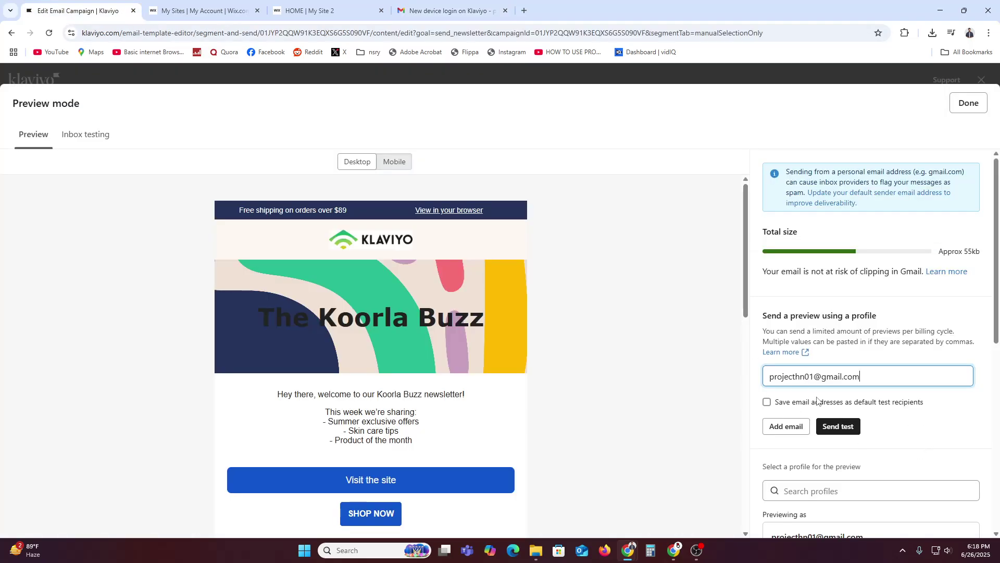
click(842, 427)
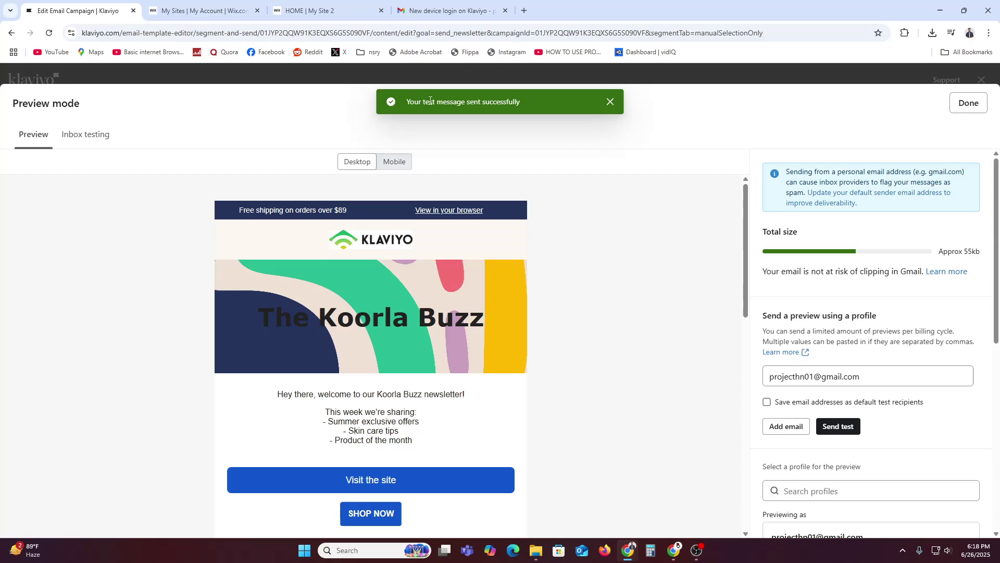
click(490, 6)
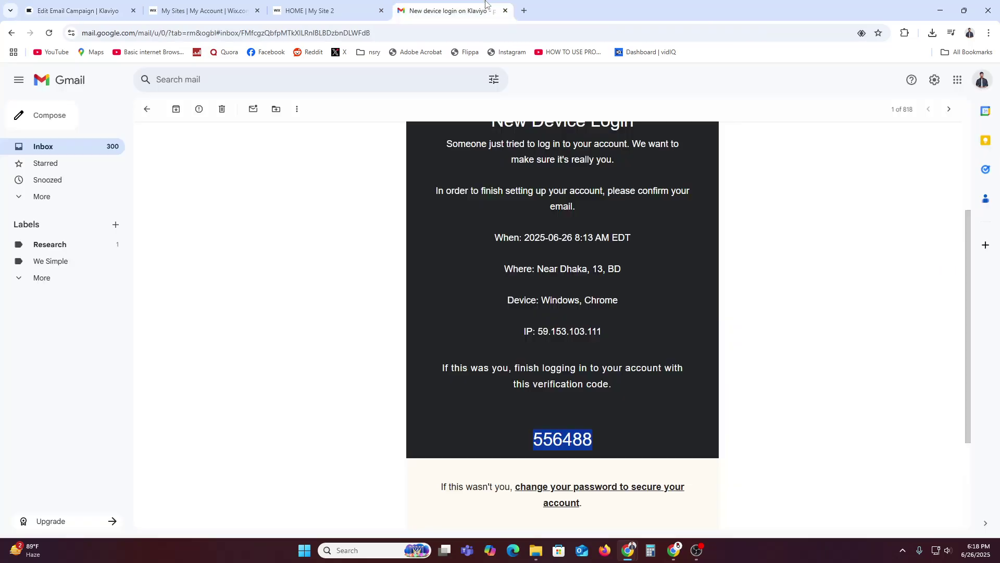
Search Gmail's Primary, Social and Updates categories for the test email and close the Wix sites tab.
click(147, 109)
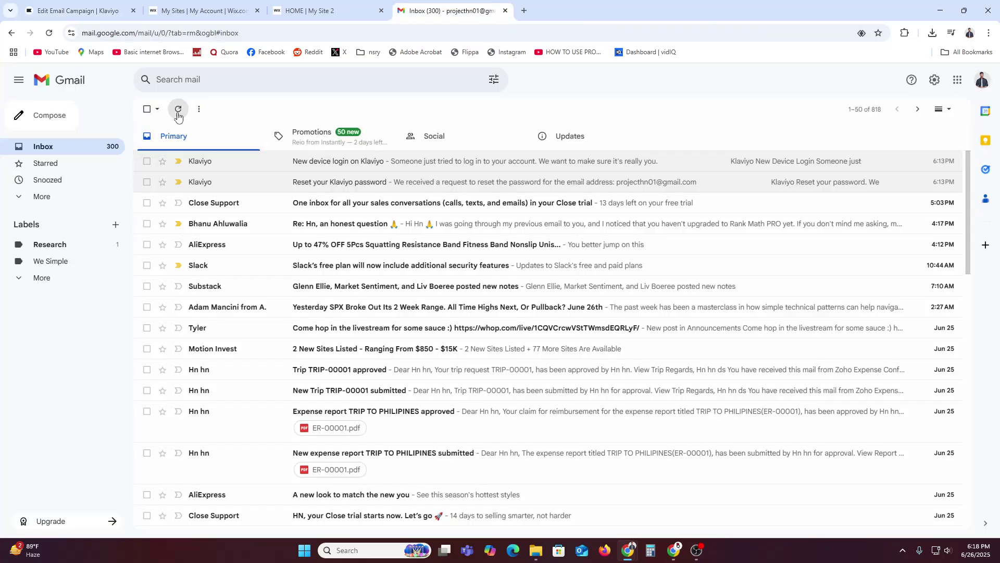
click(442, 137)
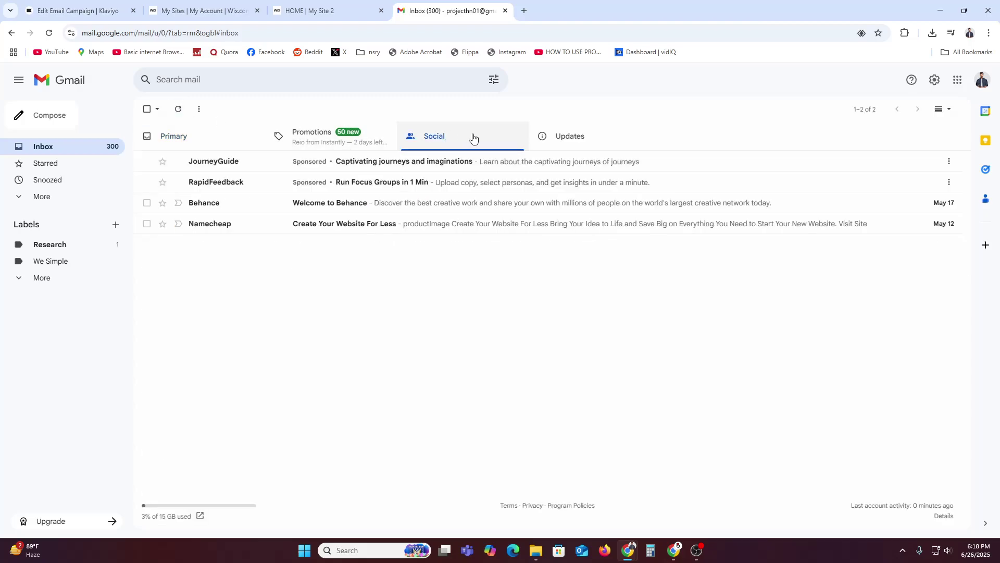
click(533, 140)
click(424, 141)
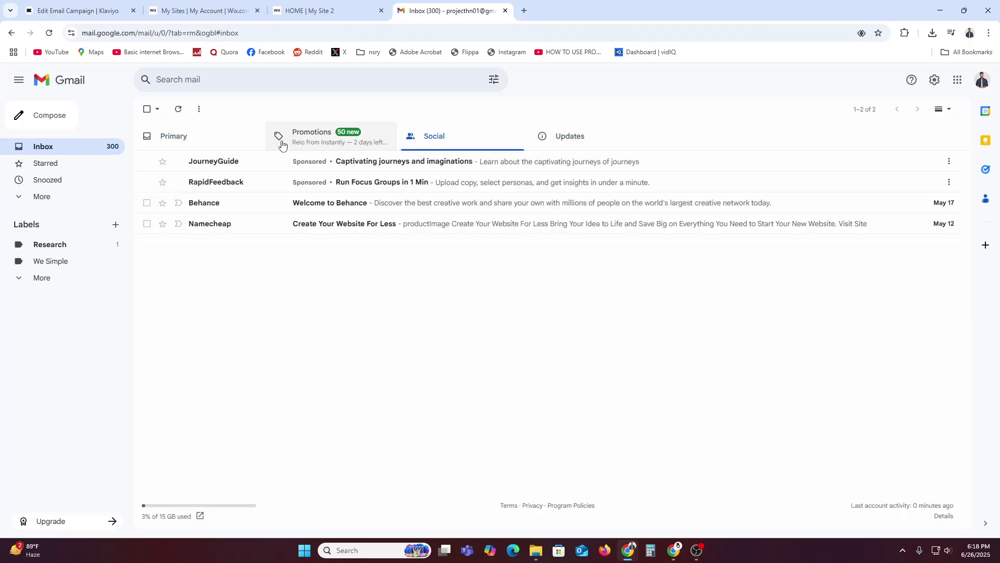
click(223, 141)
click(203, 10)
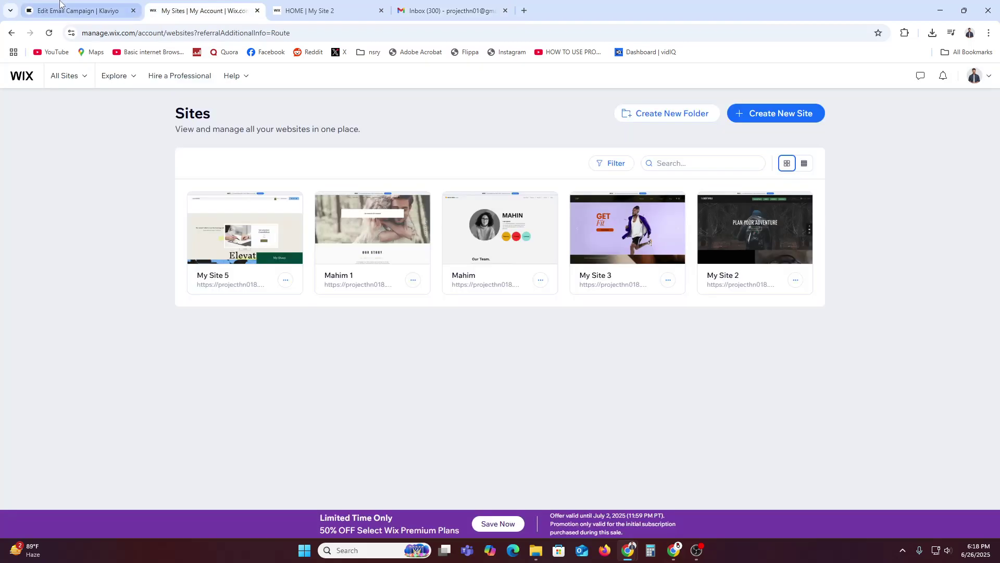
click(78, 11)
click(257, 10)
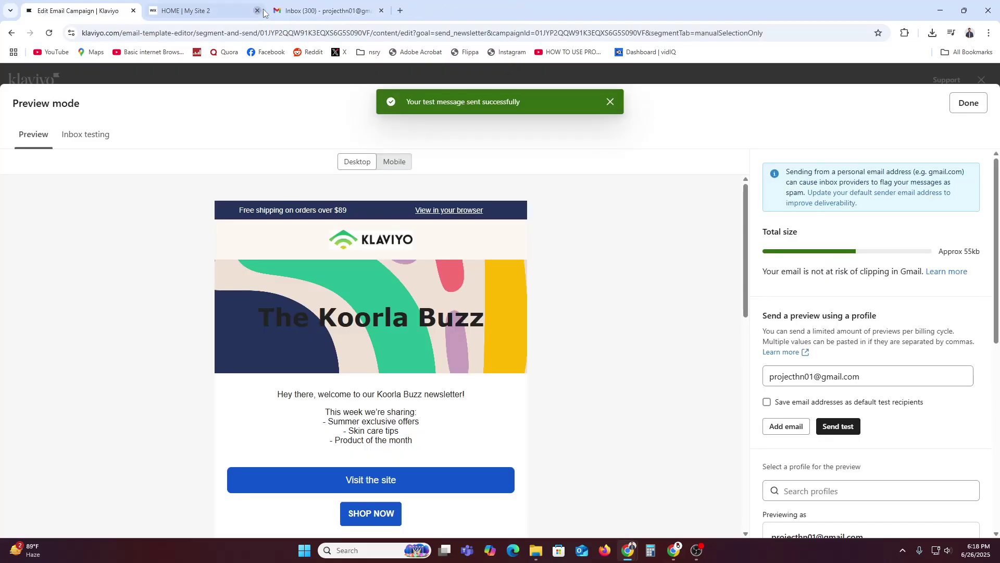
Check the Promotions and Primary categories again and reveal the remaining mail folders.
click(344, 5)
click(292, 134)
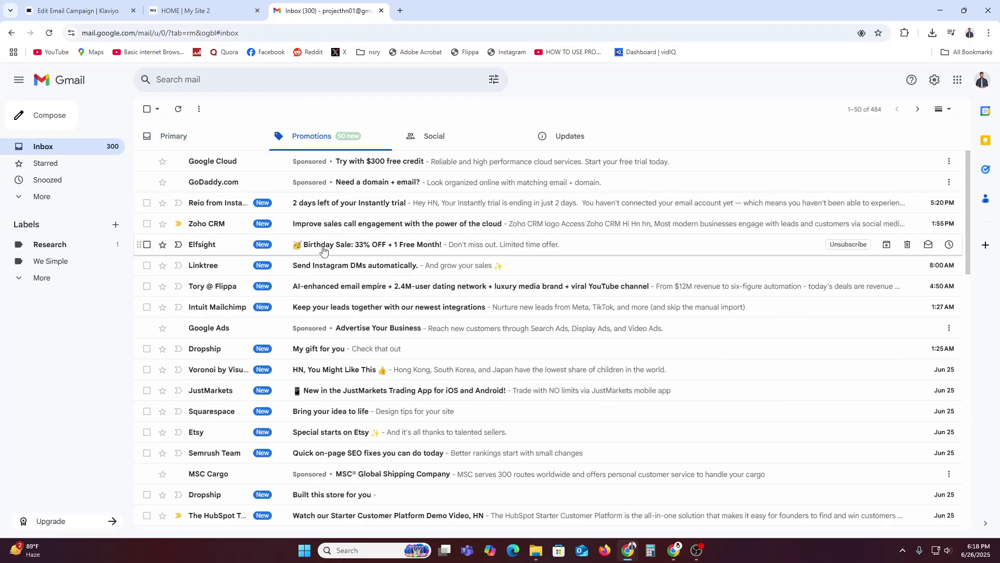
click(228, 148)
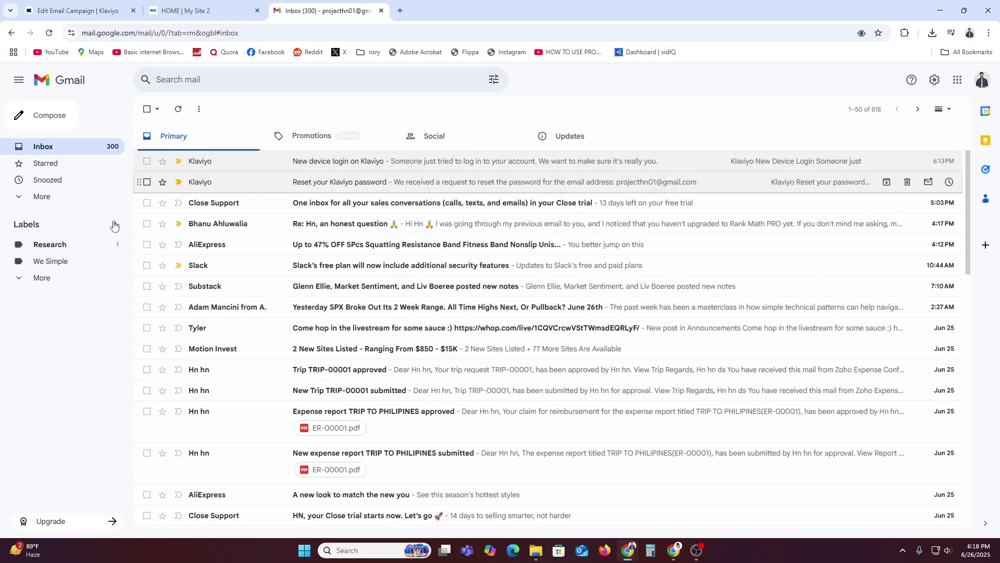
click(39, 197)
click(329, 140)
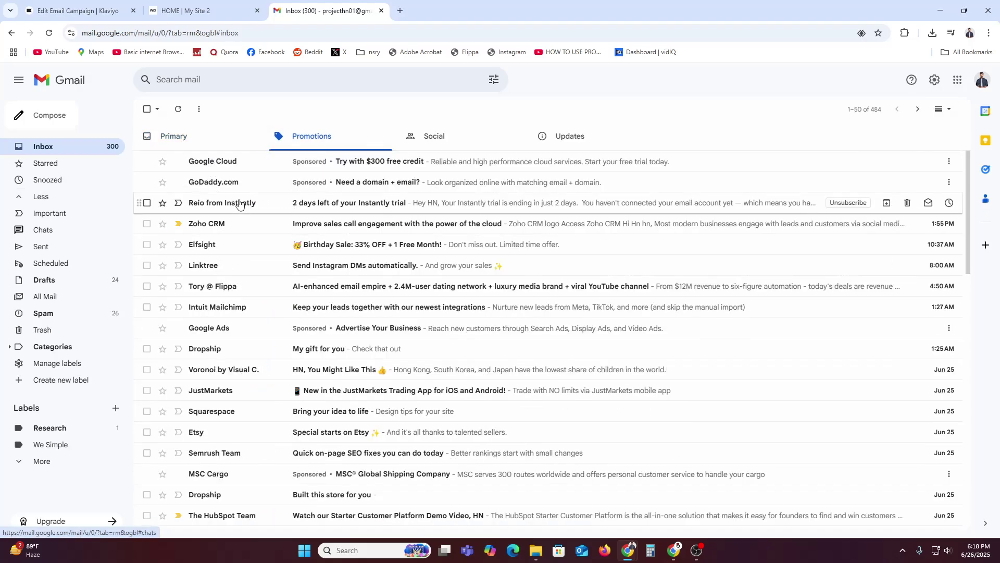
click(185, 141)
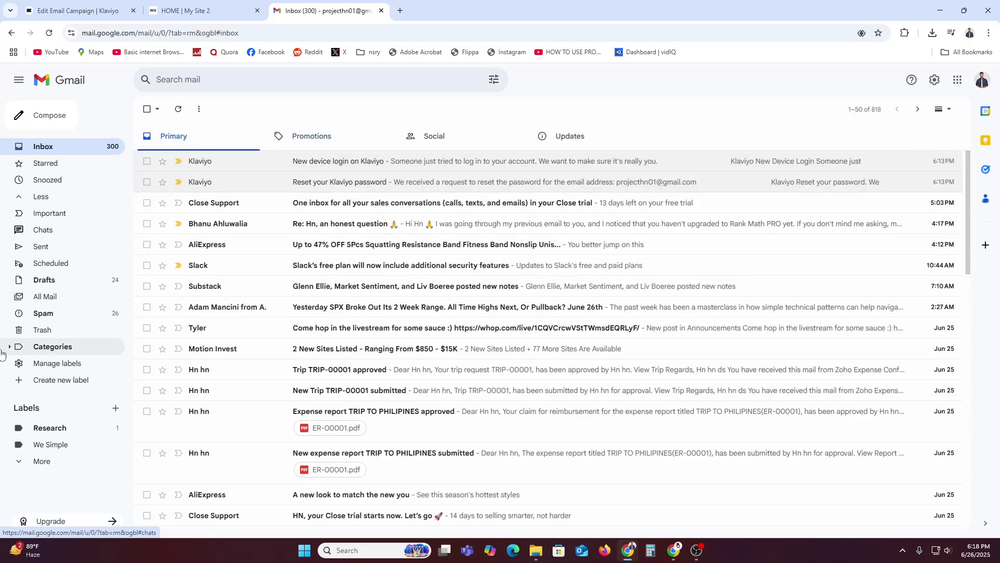
Find the Weekly update Preview email in Spam, scroll through it, and return to Klaviyo.
click(46, 317)
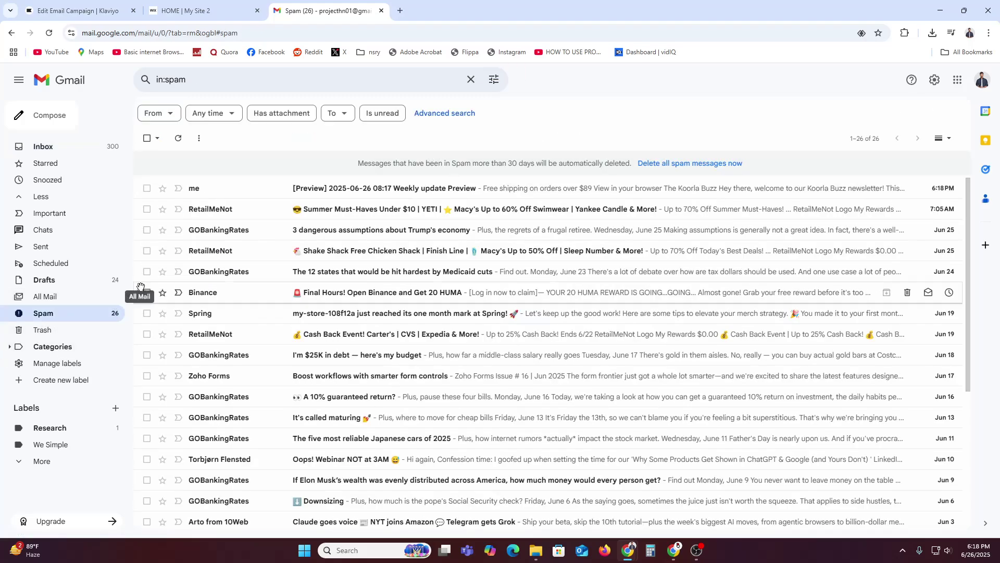
click(292, 189)
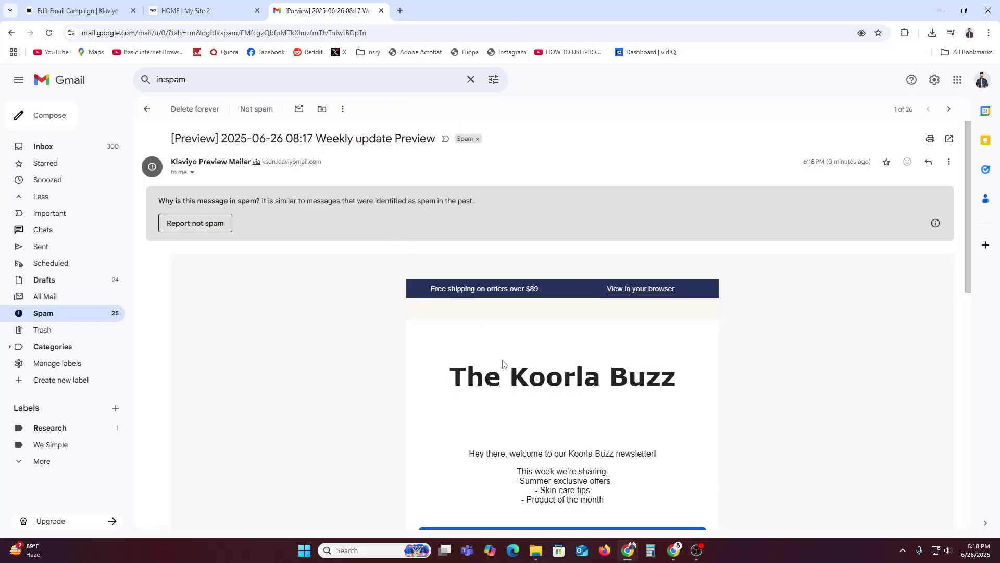
scroll(509, 363, down, 10)
scroll(508, 363, up, 9)
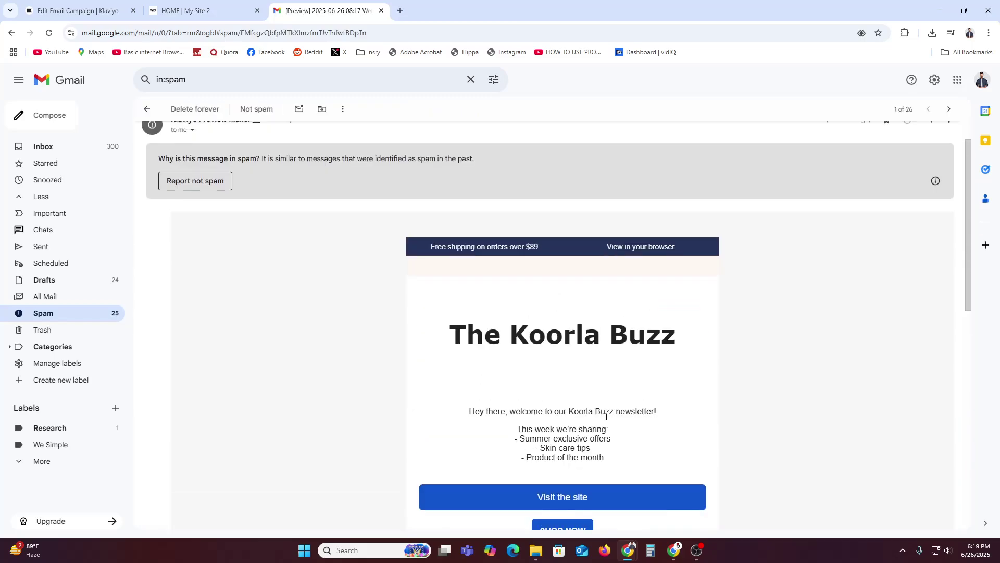
scroll(606, 420, down, 4)
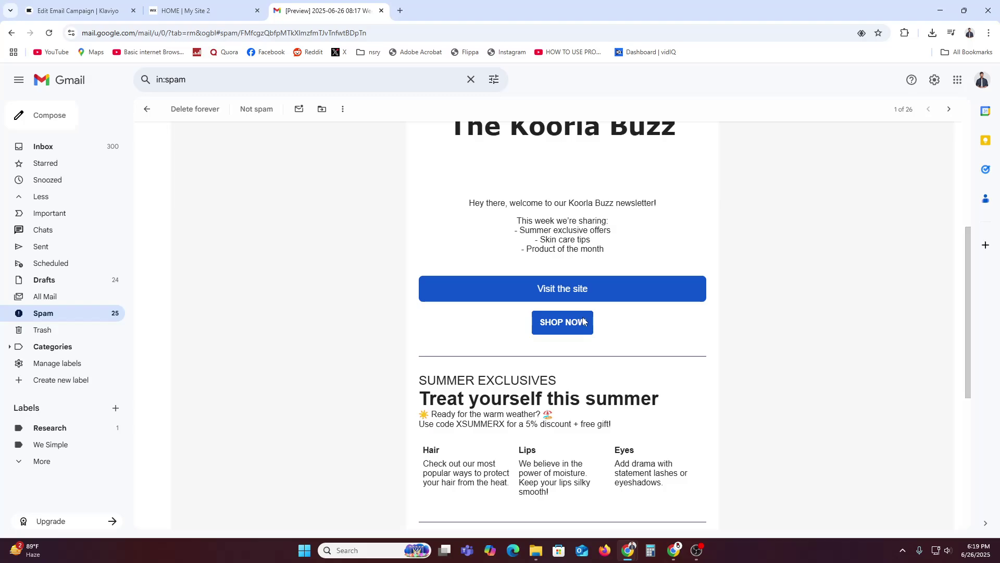
click(90, 4)
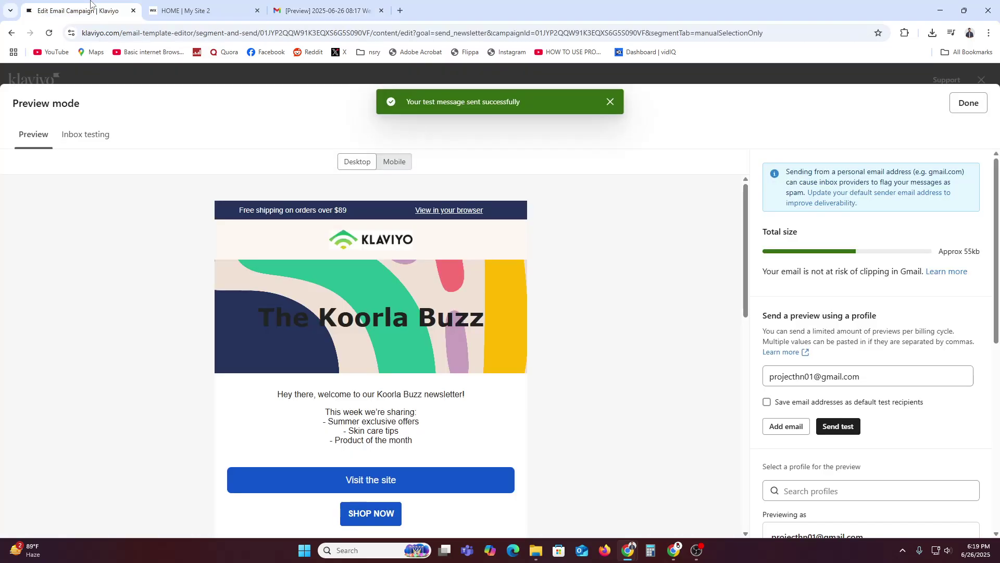
Close the campaign preview and return to the content blocks, staying in the editor.
click(100, 82)
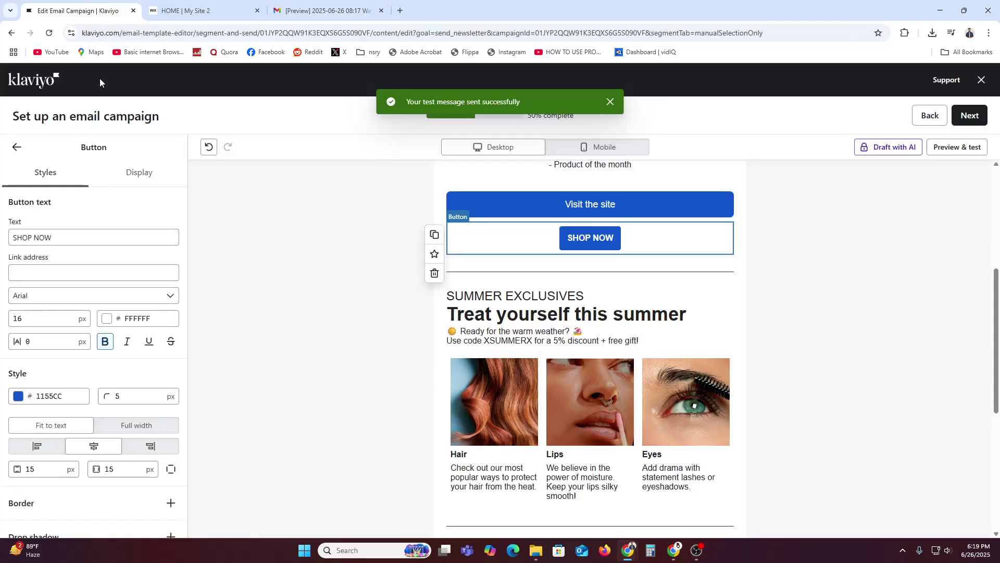
click(17, 149)
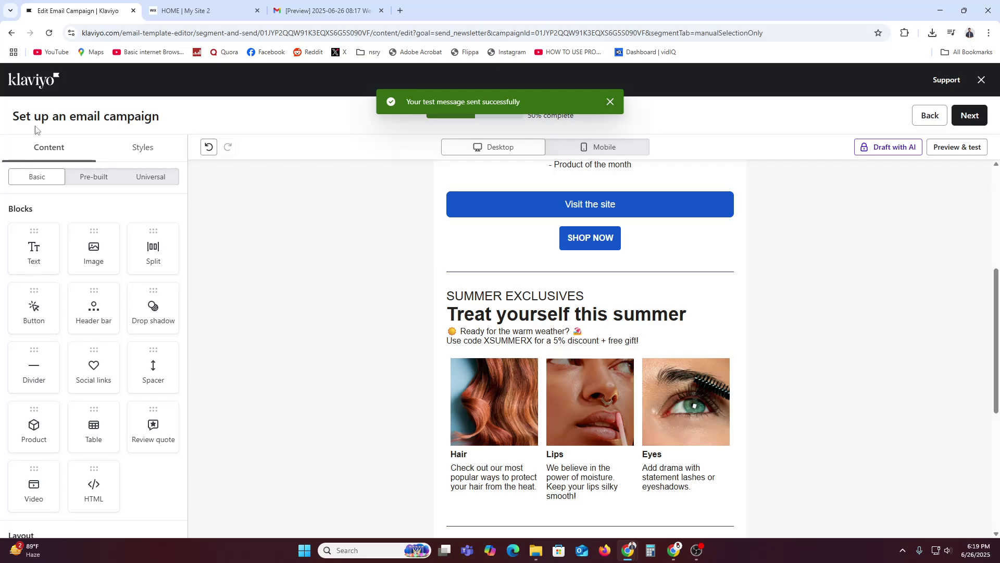
click(981, 80)
click(634, 269)
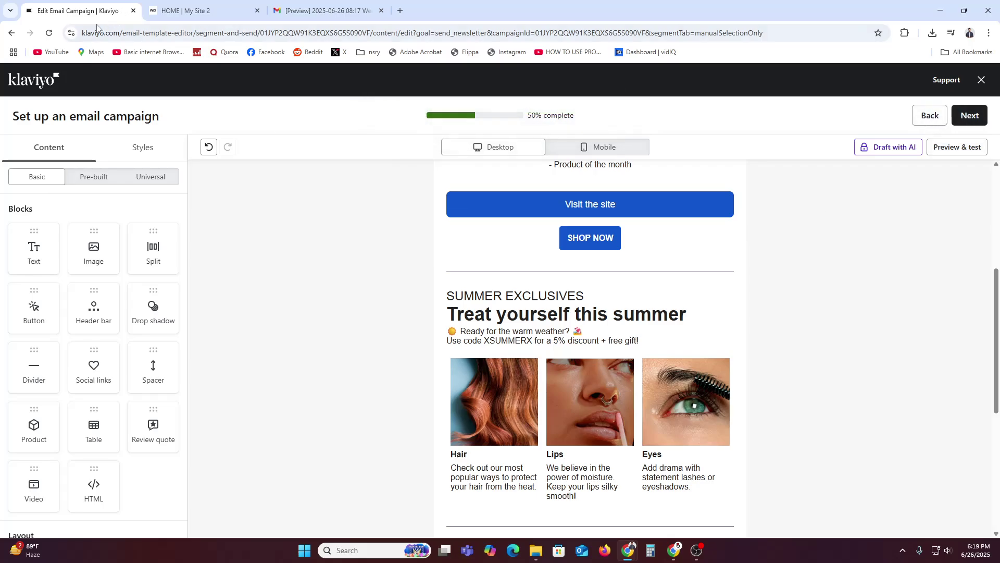
Open the Klaviyo address in a new tab and go to the Flows page from Account.
drag(119, 37, 75, 39)
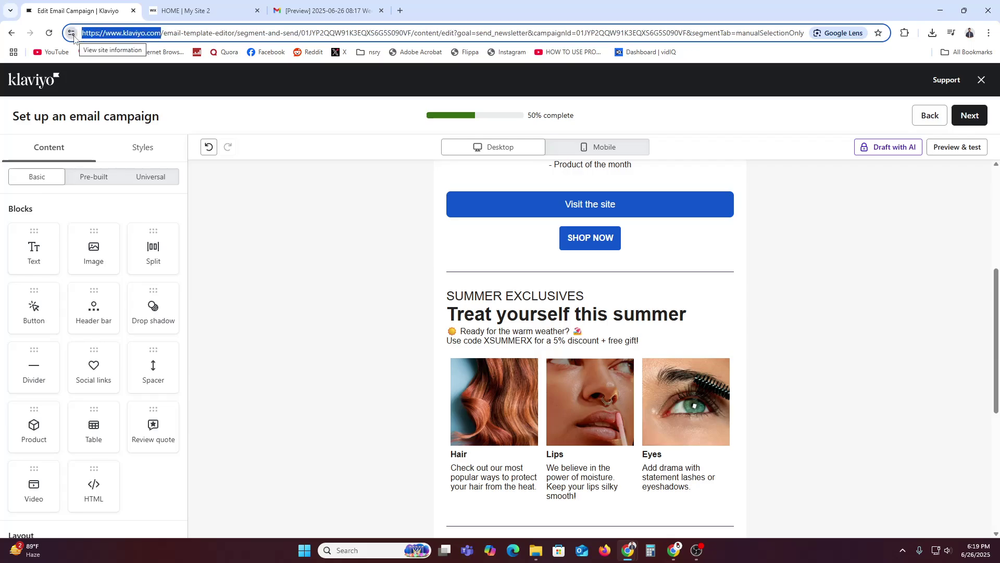
key(ctrl+c)
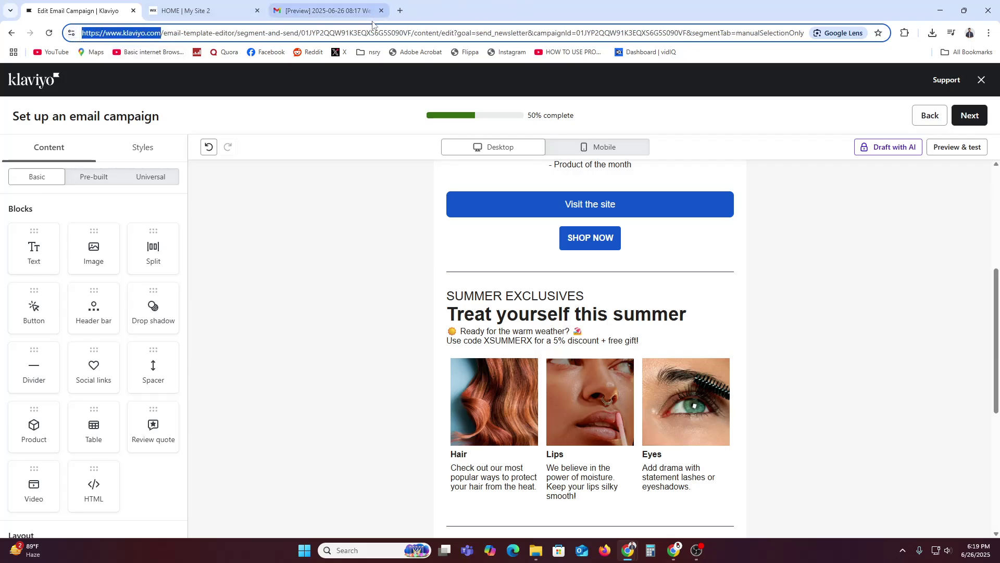
click(399, 11)
key(ctrl+v)
key(Return)
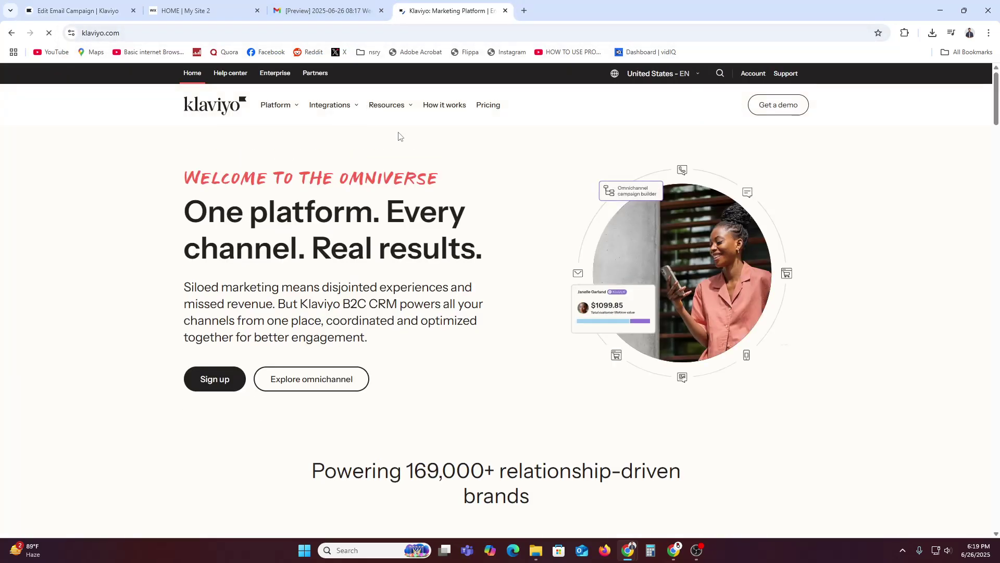
click(750, 78)
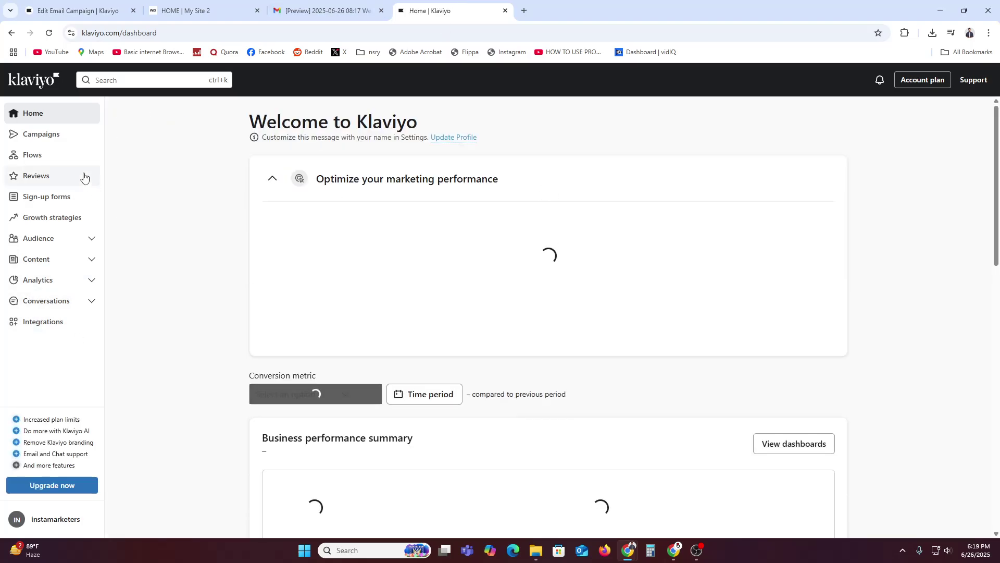
click(41, 155)
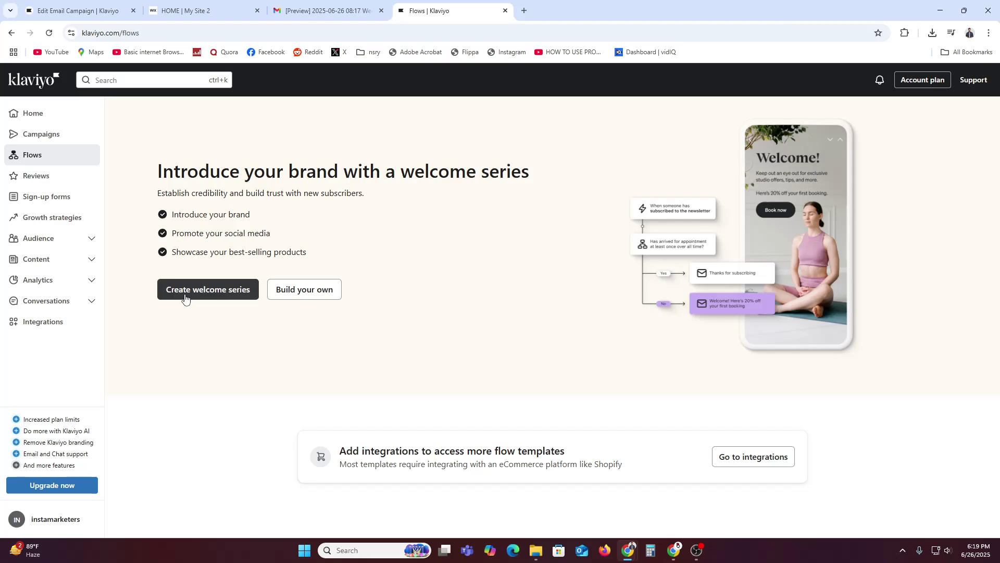
Start a welcome series triggered by the Newsletter list, offering a coupon to all new sign-ups.
click(216, 290)
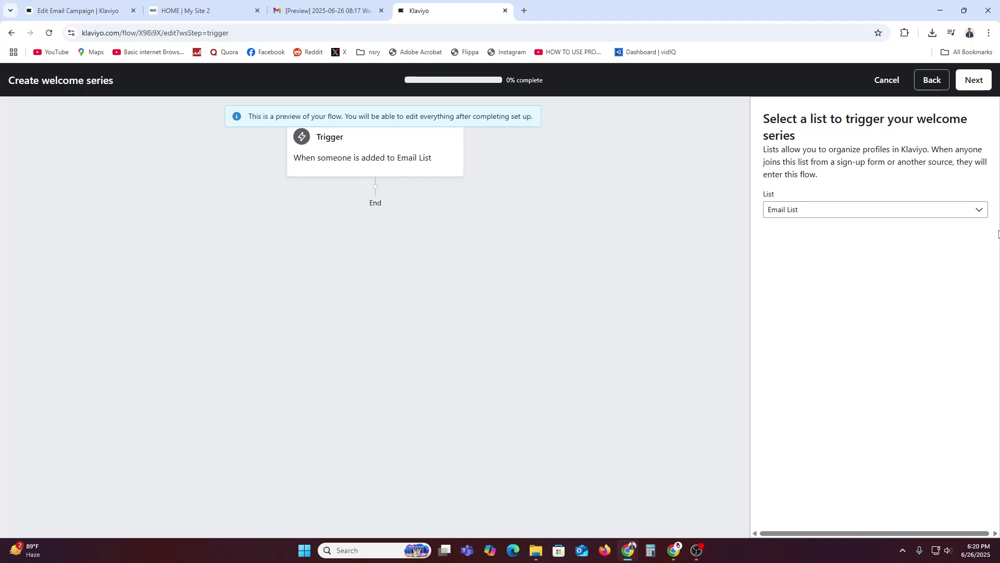
click(889, 210)
click(834, 287)
click(972, 79)
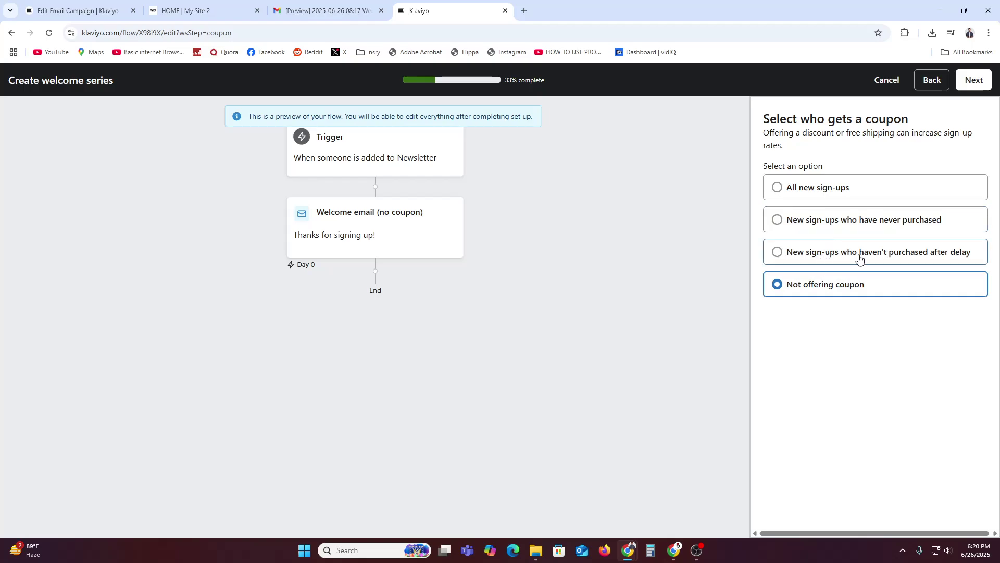
click(839, 190)
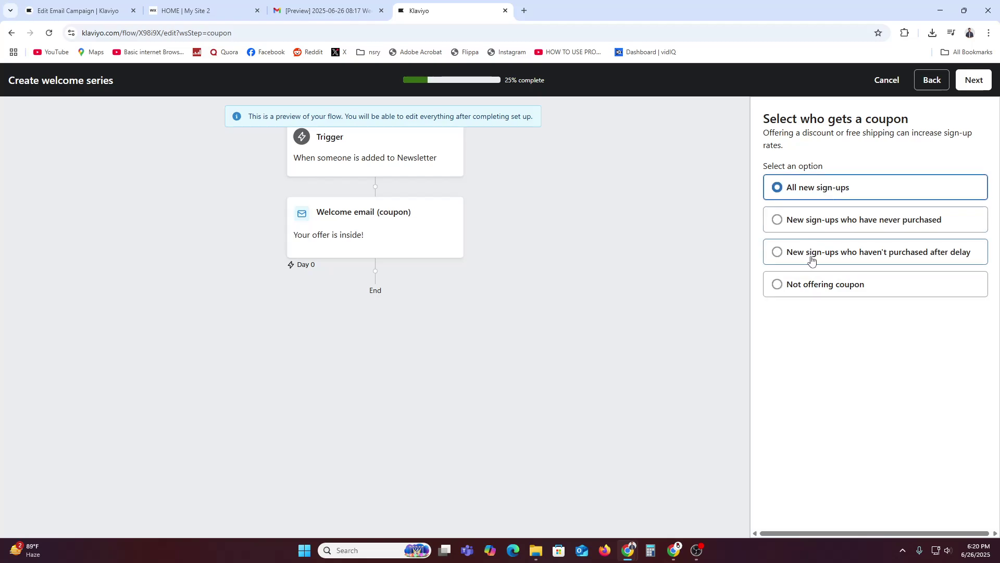
click(973, 80)
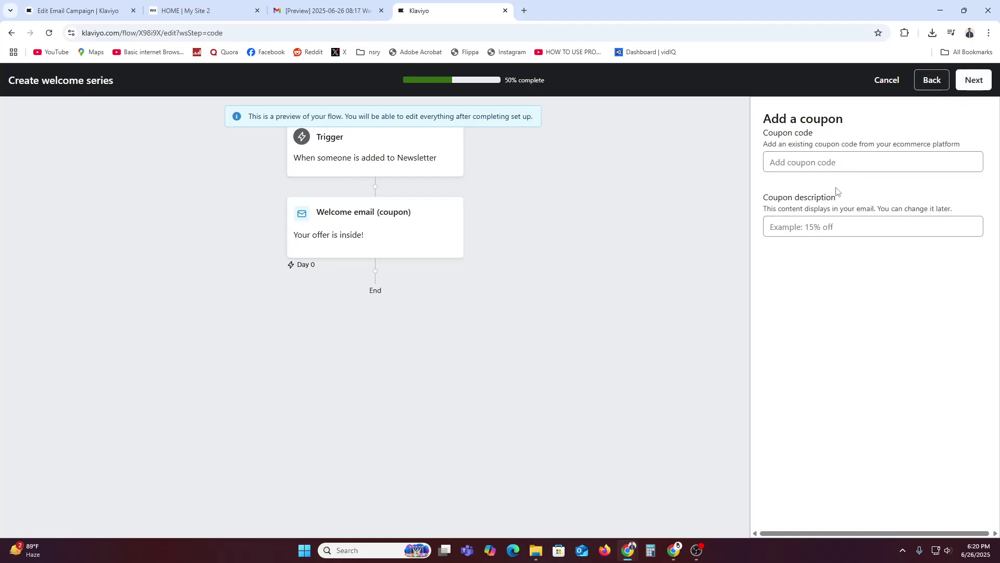
Enter coupon code 'MA' and coupon description '15', then continue to adding more messages.
click(825, 160)
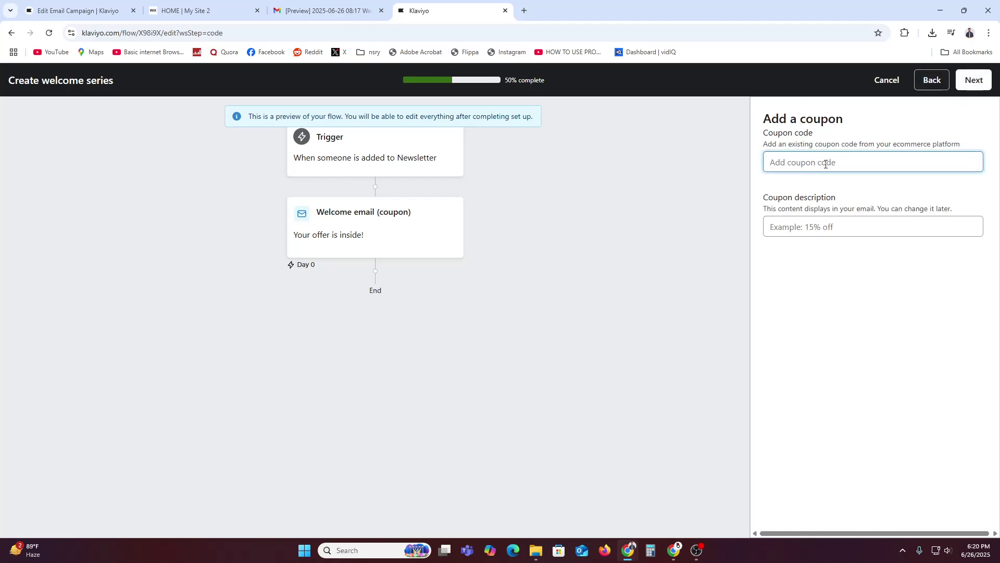
text(MAHIM)
click(972, 79)
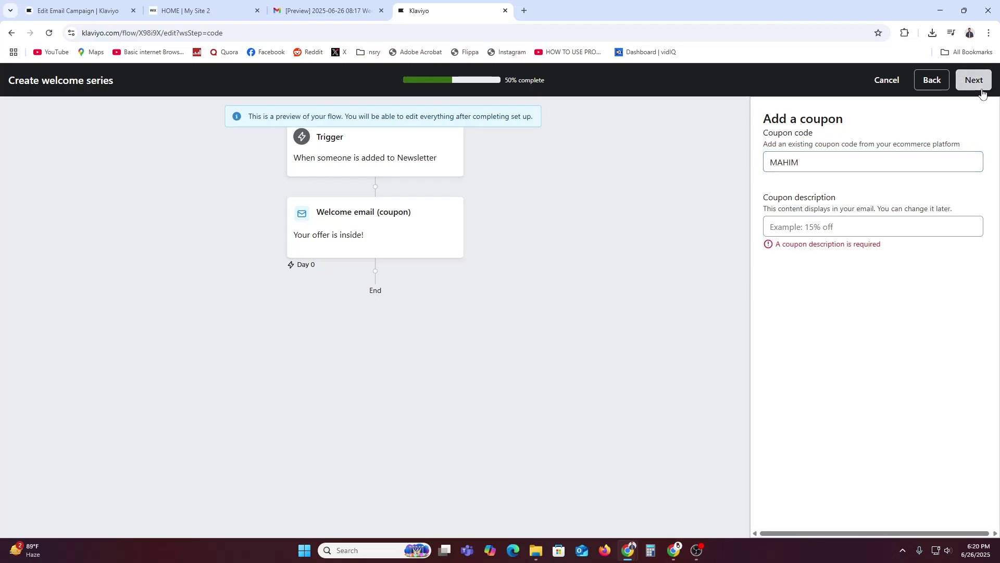
click(878, 224)
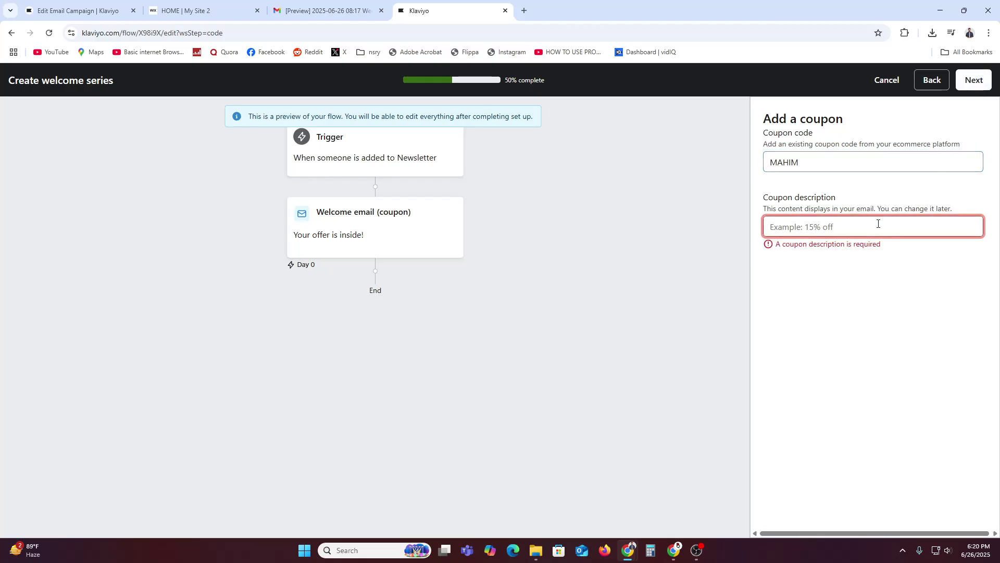
text(15)
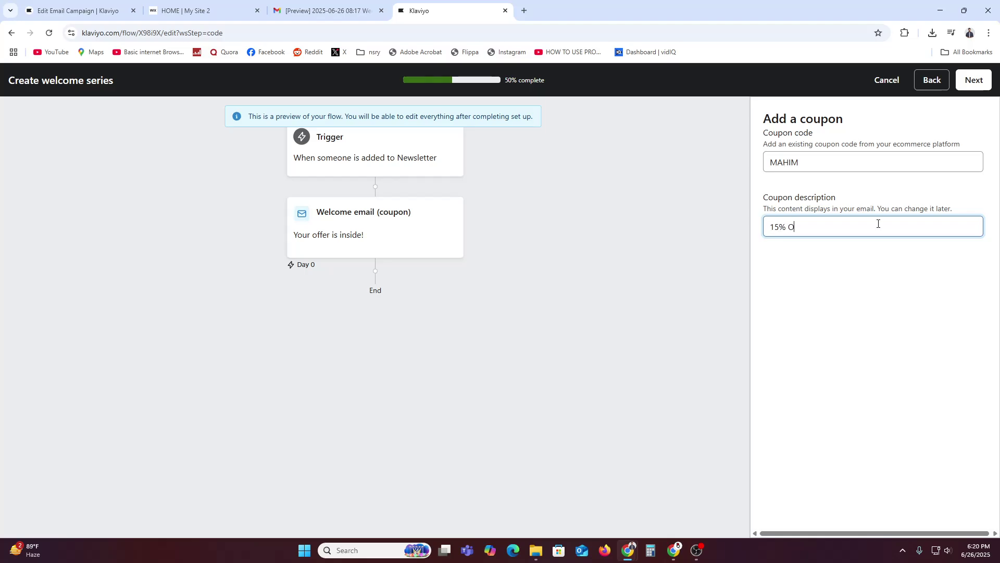
click(973, 81)
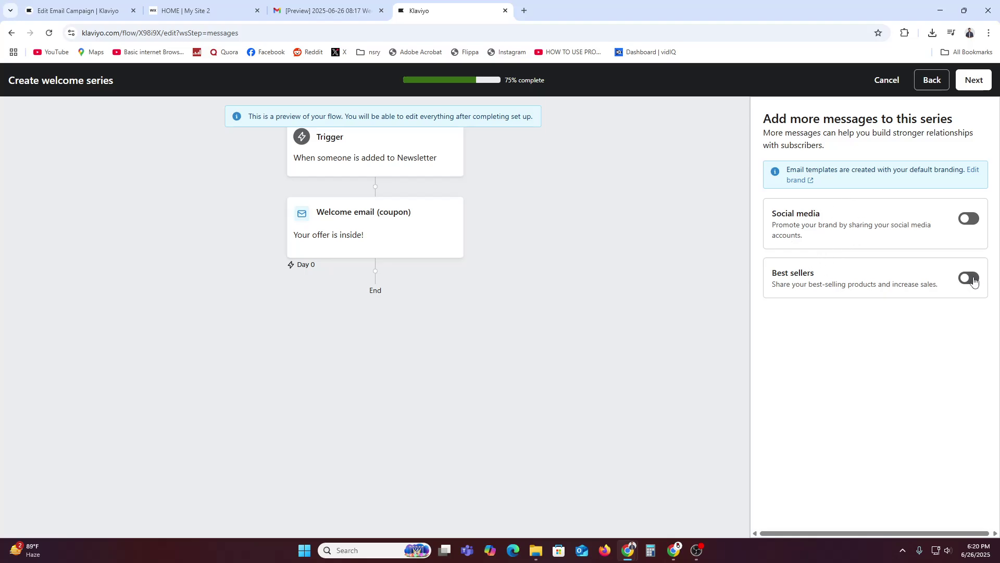
Add the Best sellers email, finish the setup at 100%, then cancel the welcome series draft.
click(970, 277)
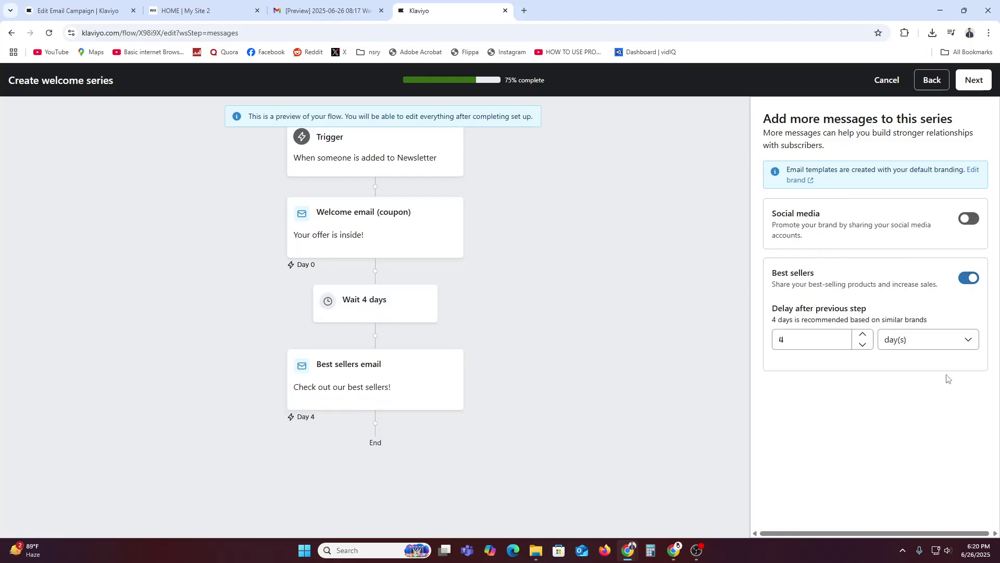
click(983, 82)
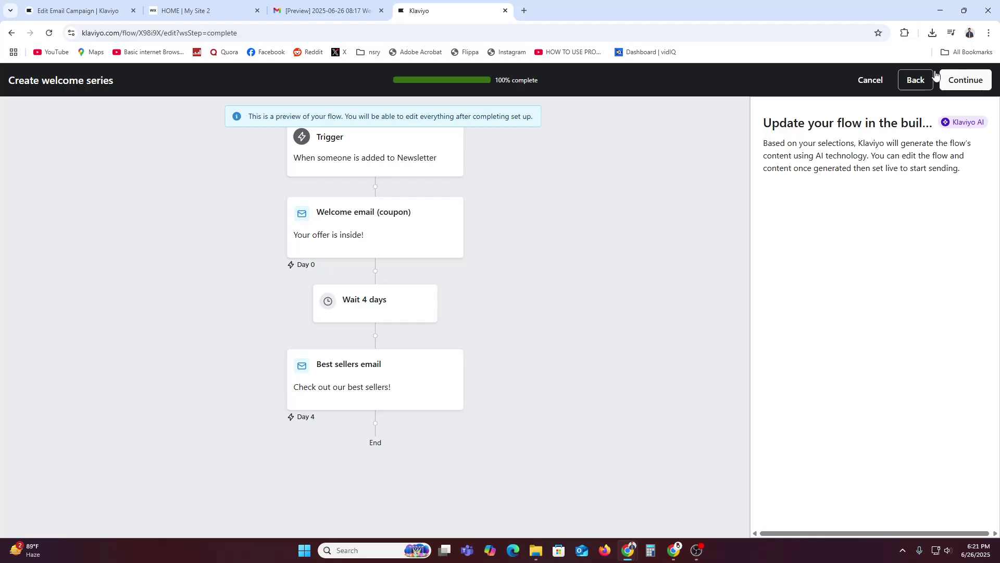
click(864, 83)
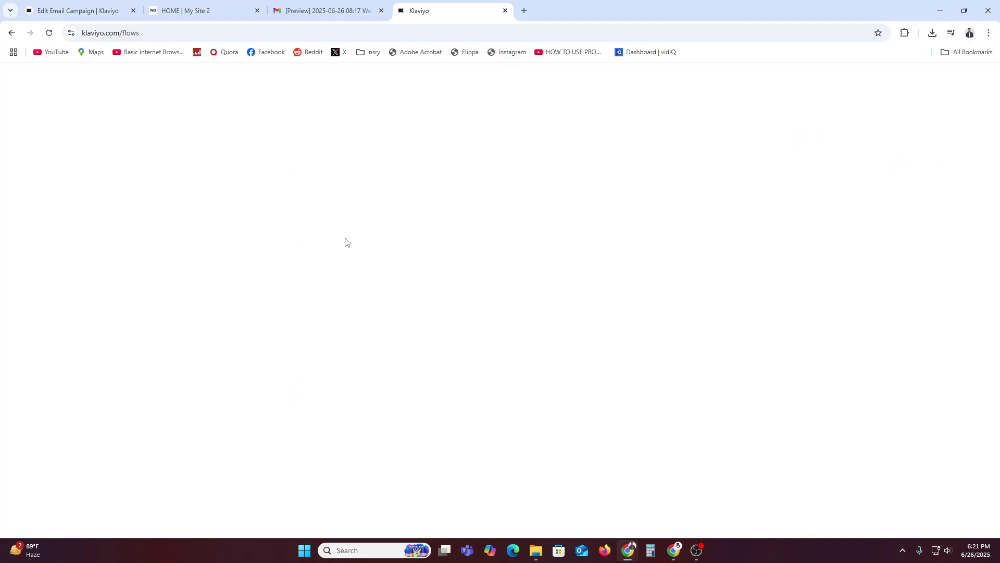